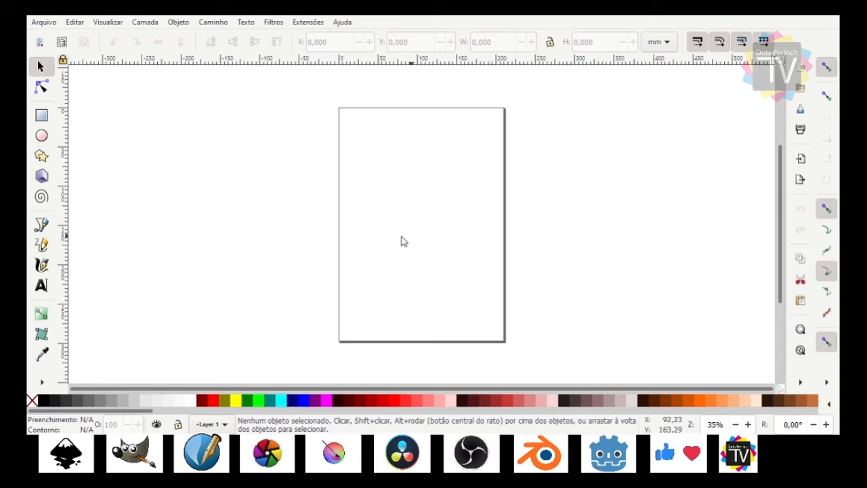
- Open the document properties to edit the page settings
click(45, 24)
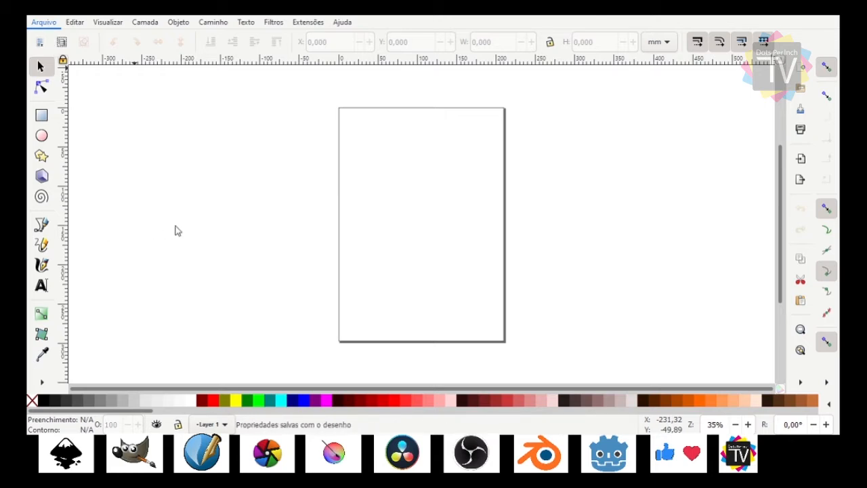
click(124, 230)
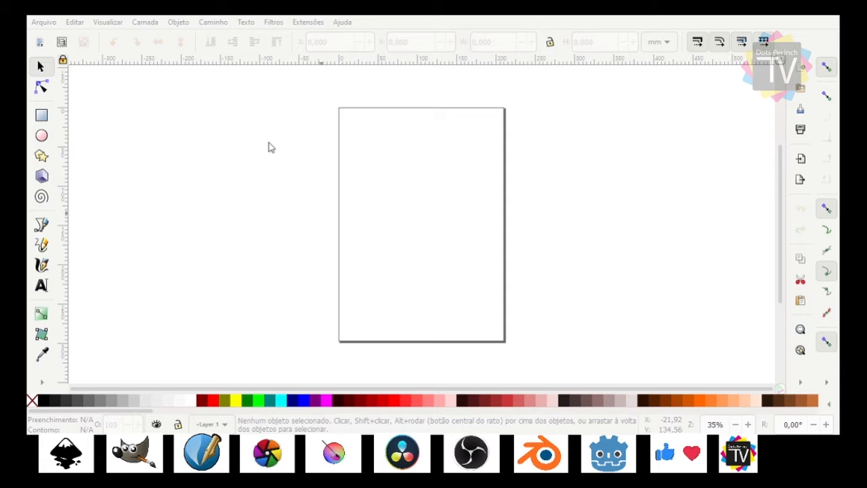
- Try several preset page formats of different sizes for the document and return to the original format
click(369, 166)
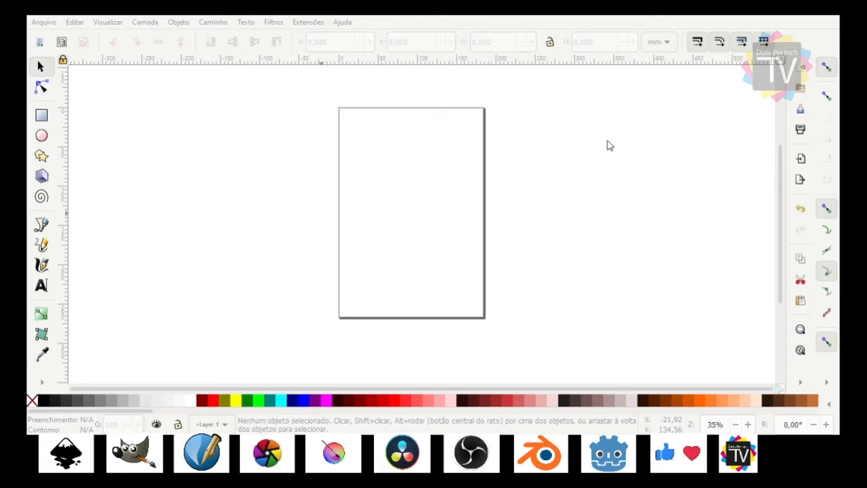
click(376, 208)
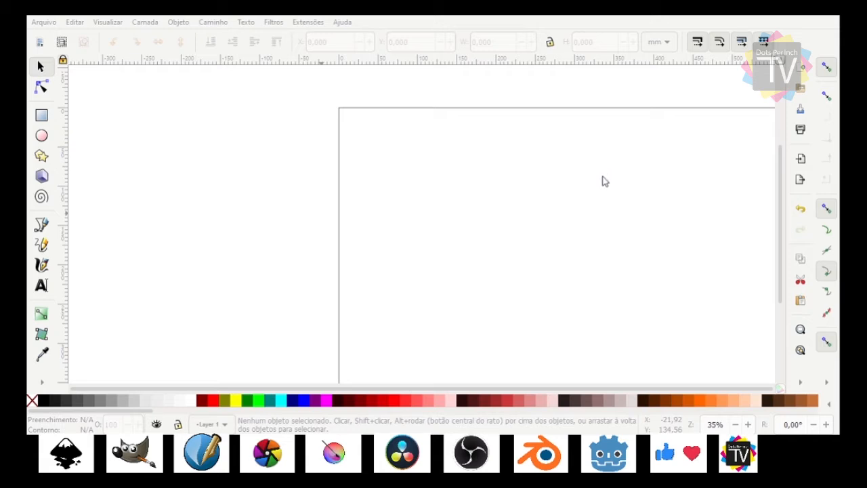
click(376, 163)
click(258, 148)
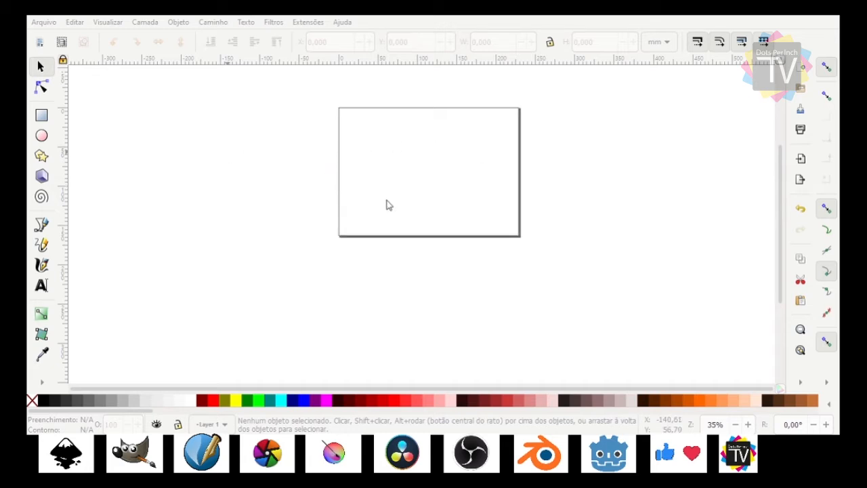
click(254, 200)
click(263, 212)
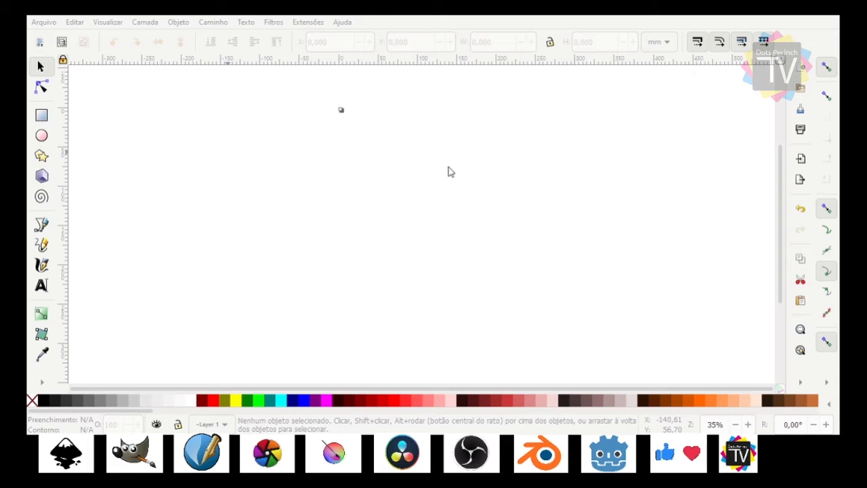
click(249, 133)
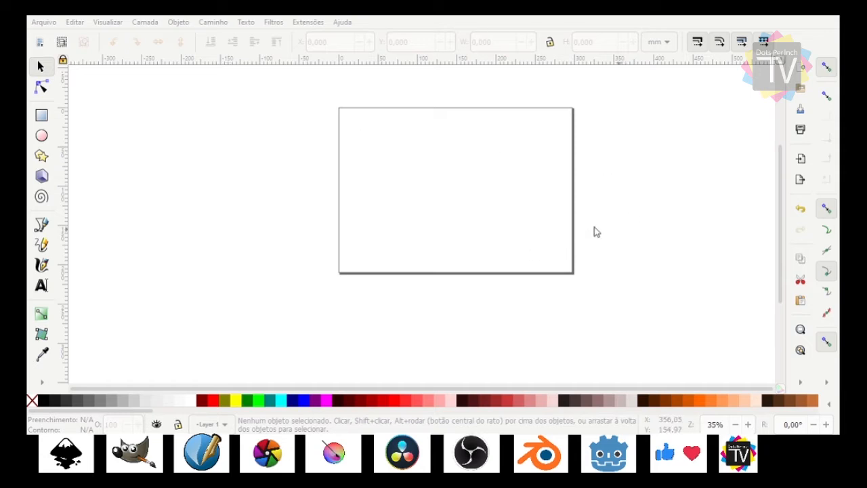
- Set the page orientation to landscape, trying portrait as well, and use centimetres as the display unit
click(540, 228)
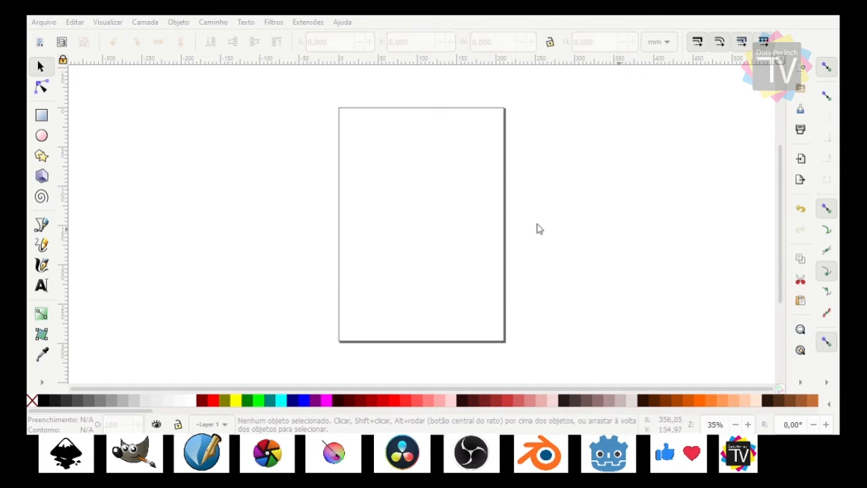
click(393, 226)
click(374, 223)
click(388, 222)
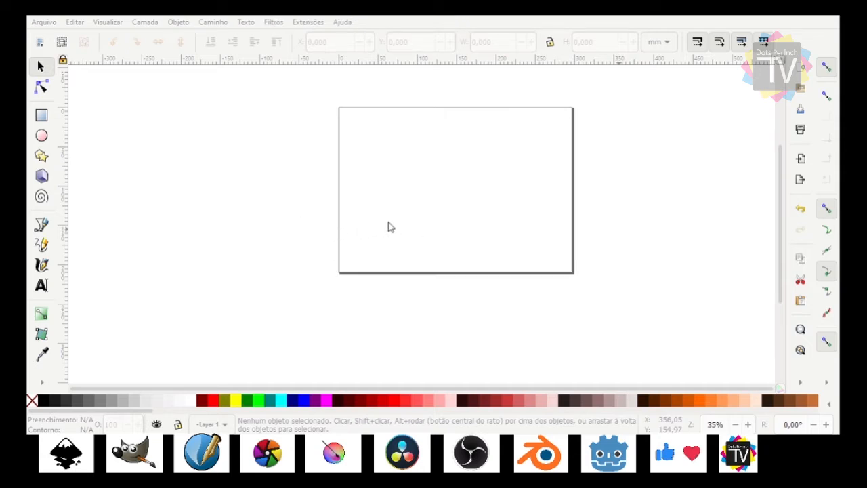
click(340, 221)
click(379, 221)
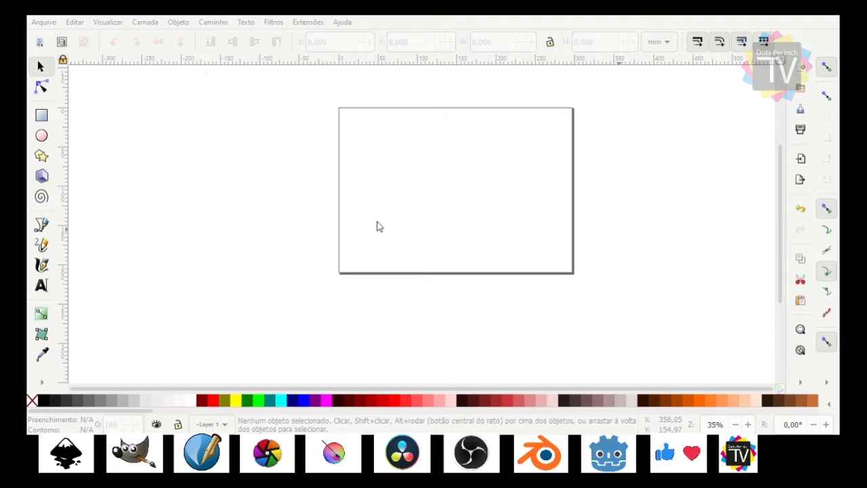
click(339, 225)
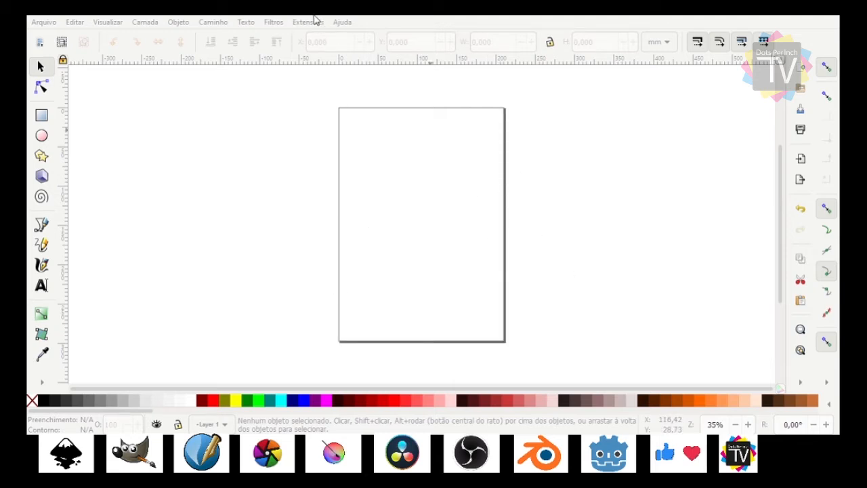
click(423, 221)
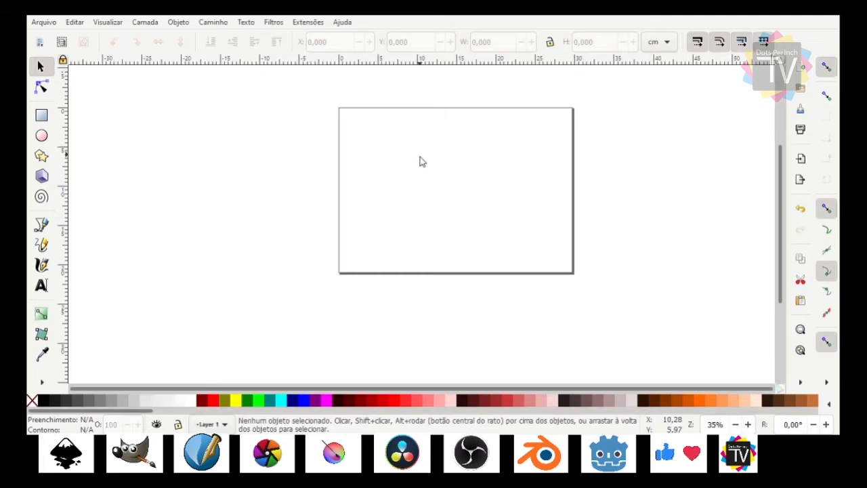
- Examine the blank landscape page by panning and scrolling the canvas in all directions
drag(402, 171, 555, 245)
drag(398, 122, 541, 249)
drag(375, 129, 547, 250)
drag(513, 193, 455, 228)
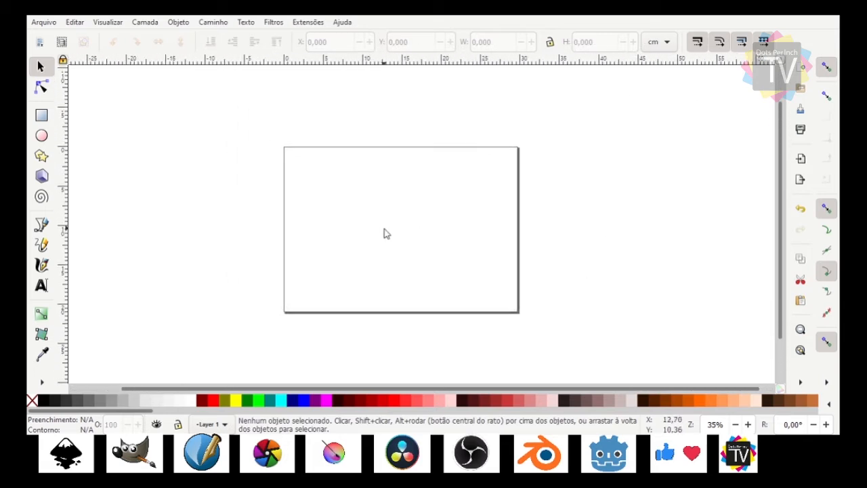
mouse_move(391, 227)
mouse_down()
mouse_move(421, 226)
mouse_move(407, 224)
mouse_move(408, 215)
mouse_move(387, 222)
mouse_move(395, 216)
mouse_up()
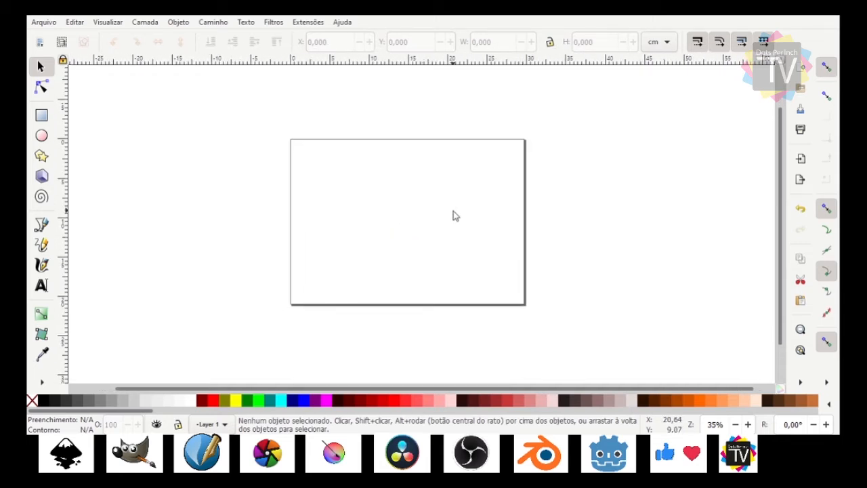
mouse_move(426, 217)
mouse_down()
mouse_move(395, 196)
mouse_move(422, 211)
mouse_up()
scroll(399, 212, up, 2)
scroll(399, 213, down, 4)
scroll(399, 213, up, 5)
scroll(398, 214, down, 6)
scroll(399, 213, up, 3)
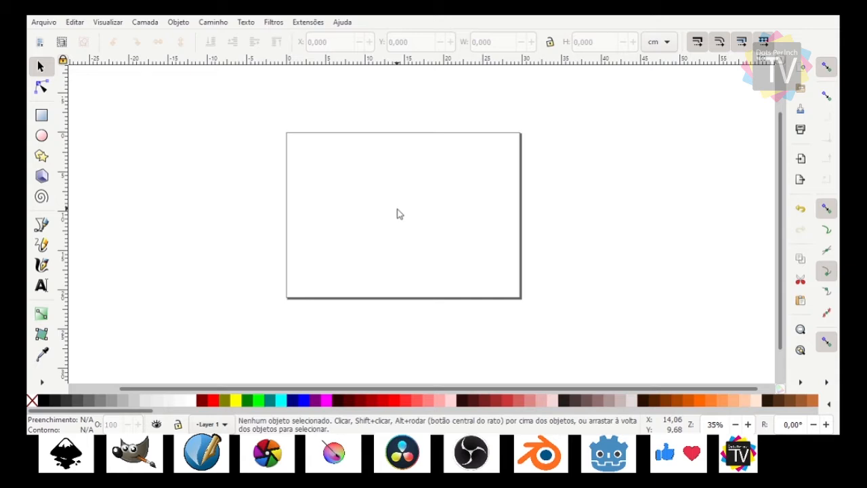
- Zoom the canvas to 50% and shift the view sideways to inspect the whole page in the window
ctrl+scroll(399, 214, down, 2)
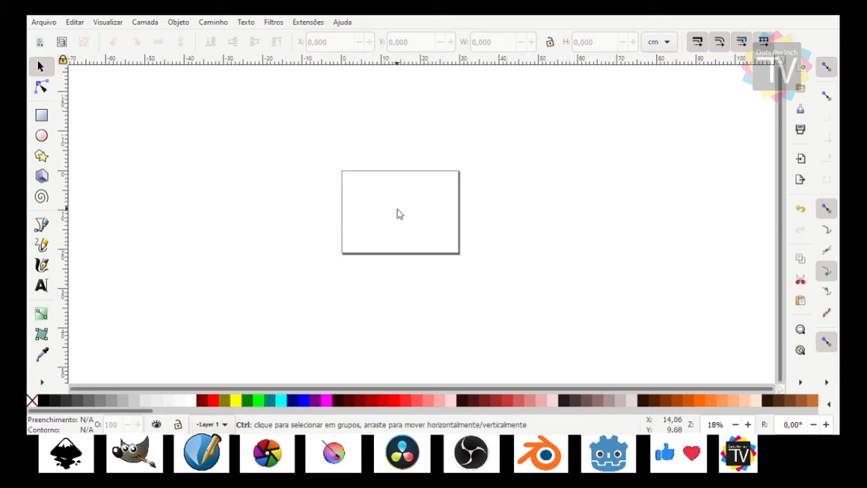
ctrl+scroll(399, 214, up, 4)
ctrl+scroll(399, 214, down, 1)
key(alt)
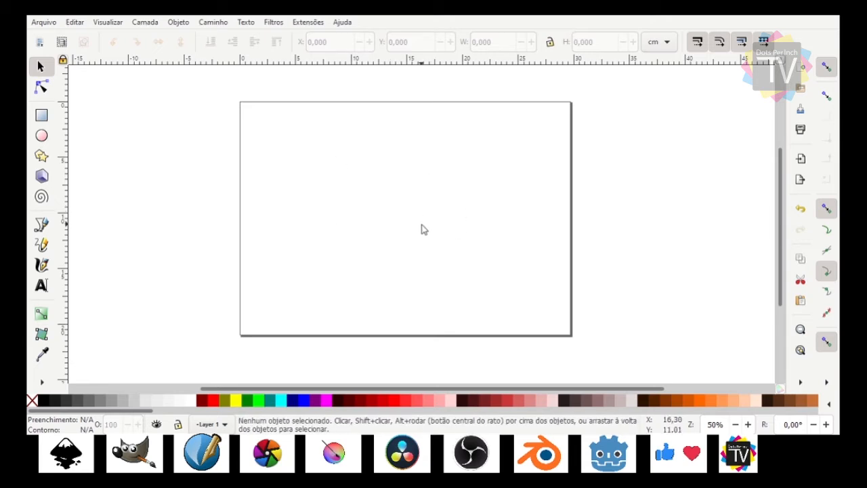
scroll(420, 229, left, 3)
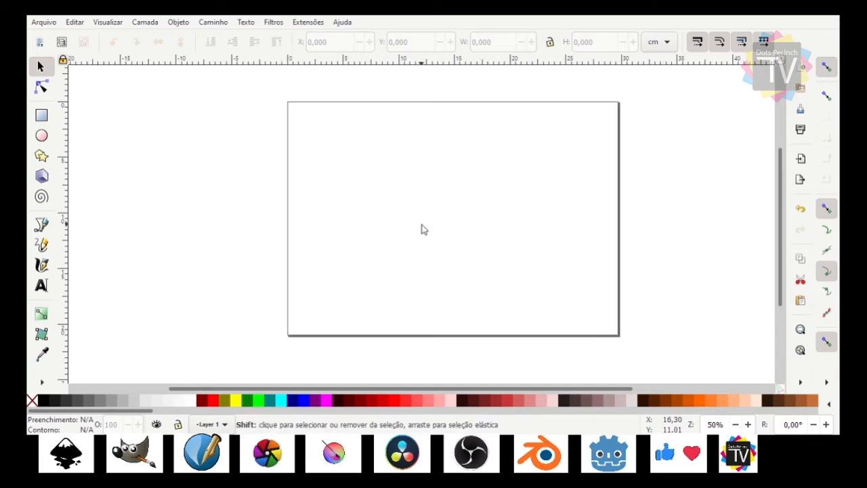
scroll(420, 229, right, 1)
scroll(421, 229, left, 3)
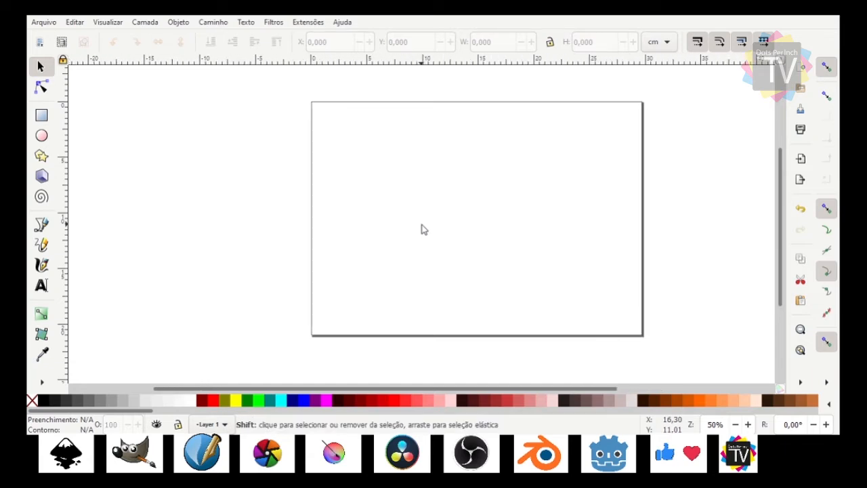
scroll(421, 229, right, 8)
scroll(421, 229, left, 4)
scroll(421, 229, left, 2)
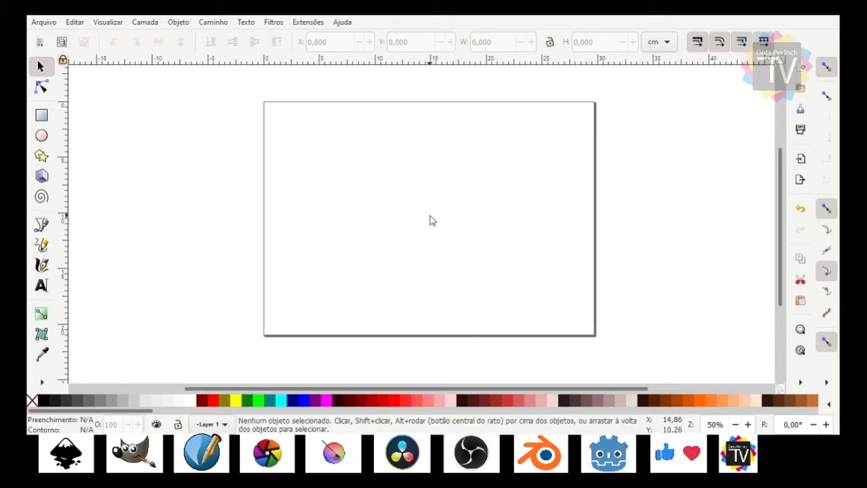
drag(416, 203, 391, 204)
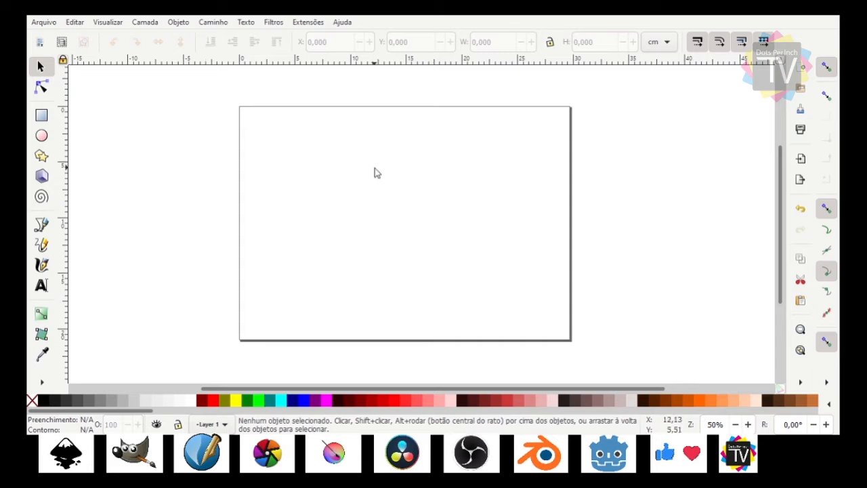
- Try out the shape tools by drawing a test spiral over the page's upper-left corner, and undo it
click(41, 116)
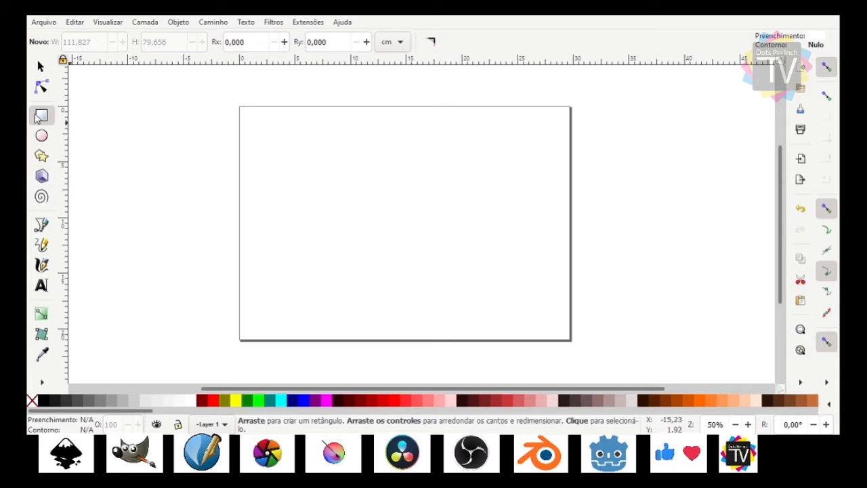
click(42, 135)
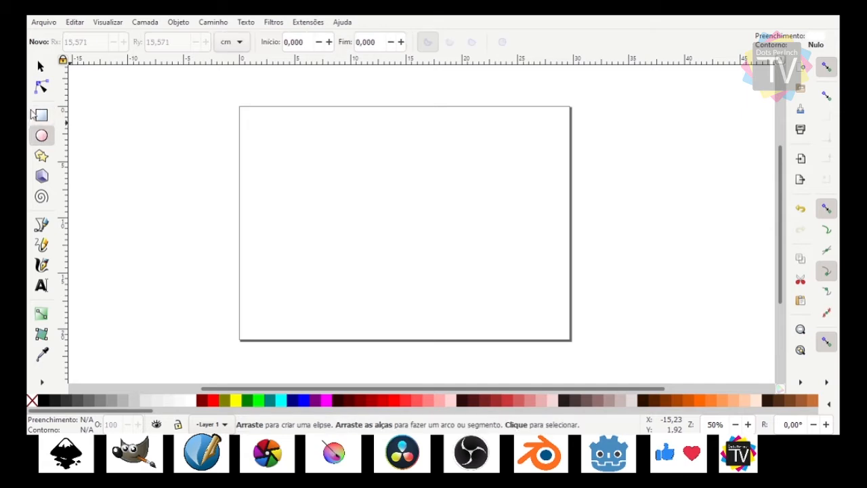
click(42, 156)
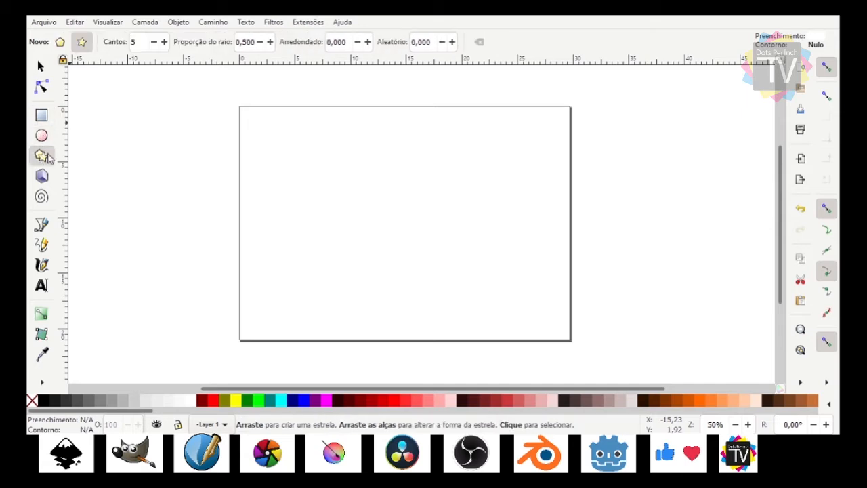
click(42, 176)
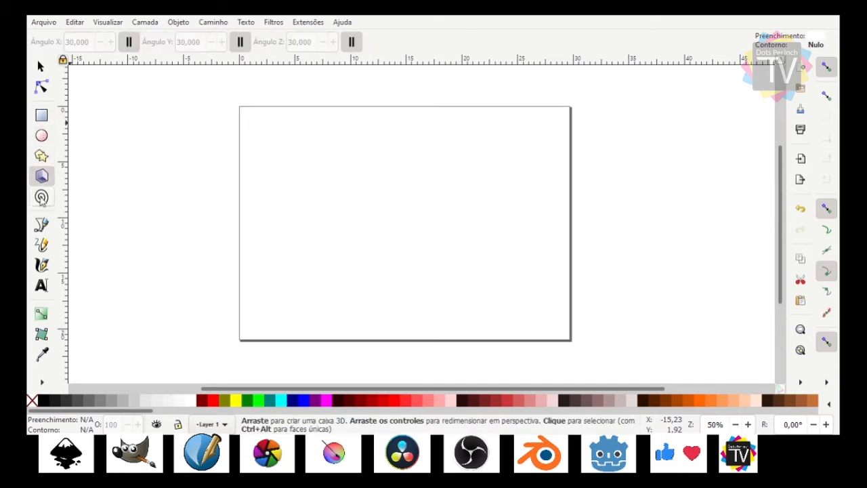
click(43, 197)
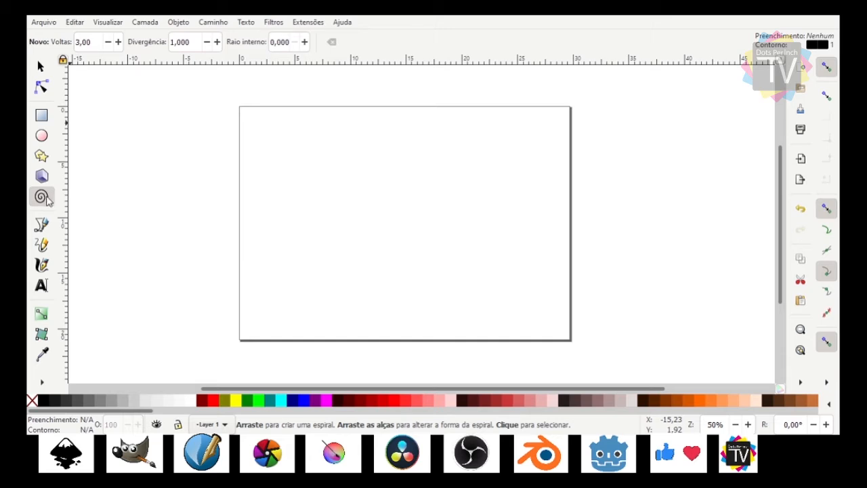
drag(271, 170, 380, 203)
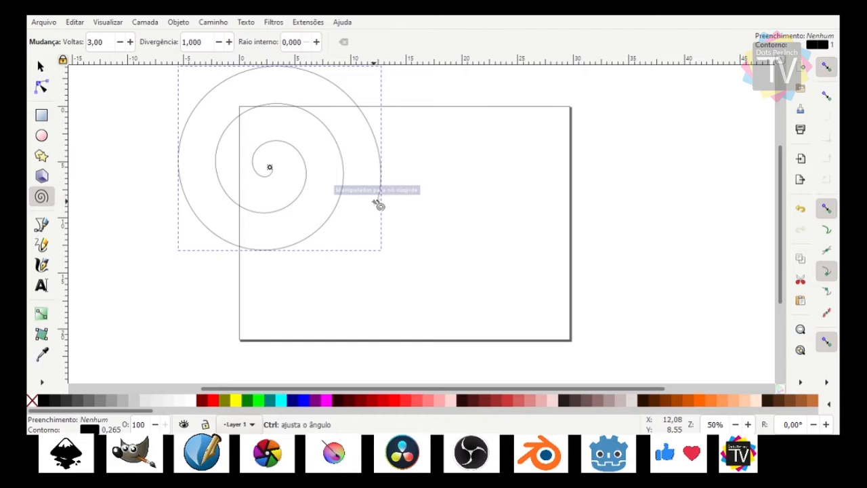
key(ctrl+z)
- Draw a rectangle about 12.2 × 9.4 cm near the page's centre and a three-turn spiral about 12.8 × 11.6 cm to its right
click(42, 115)
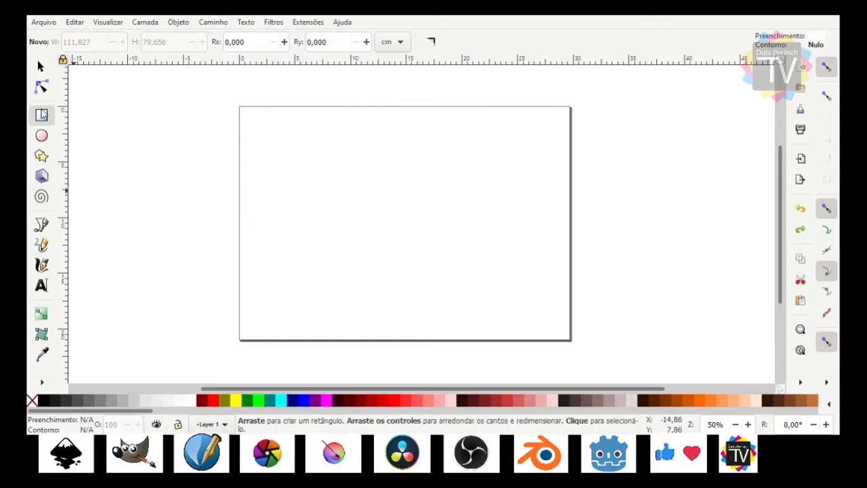
drag(303, 167, 439, 272)
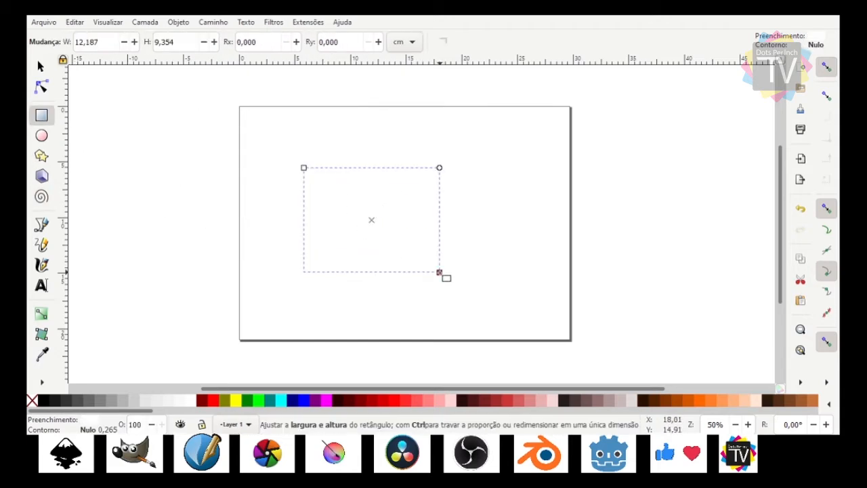
click(42, 196)
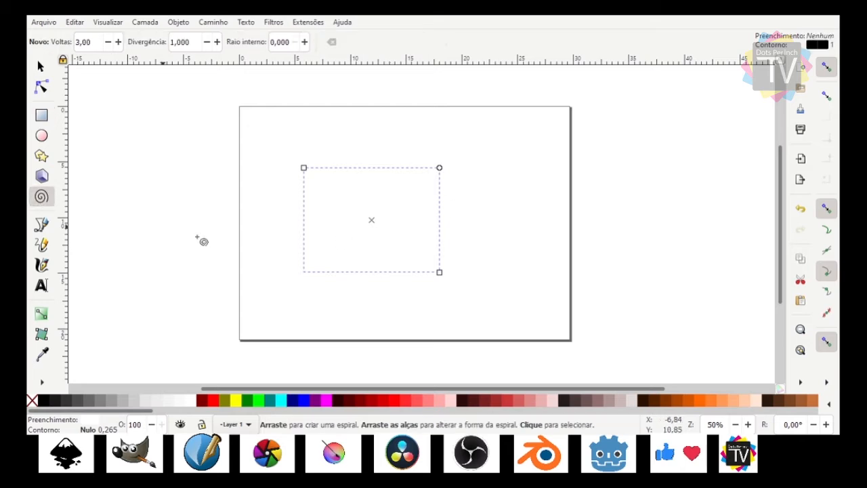
drag(472, 212, 535, 261)
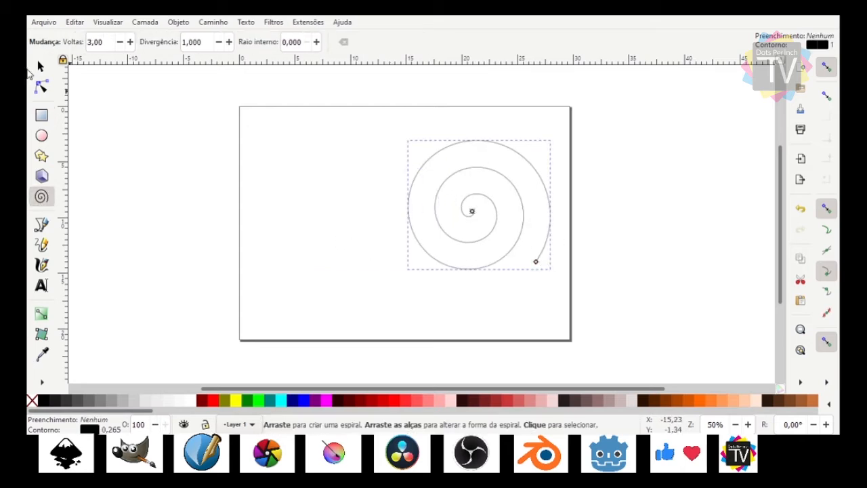
- Move the rectangle across the page's left edge, near the top, and give it a black outline
key(s)
drag(441, 217, 319, 224)
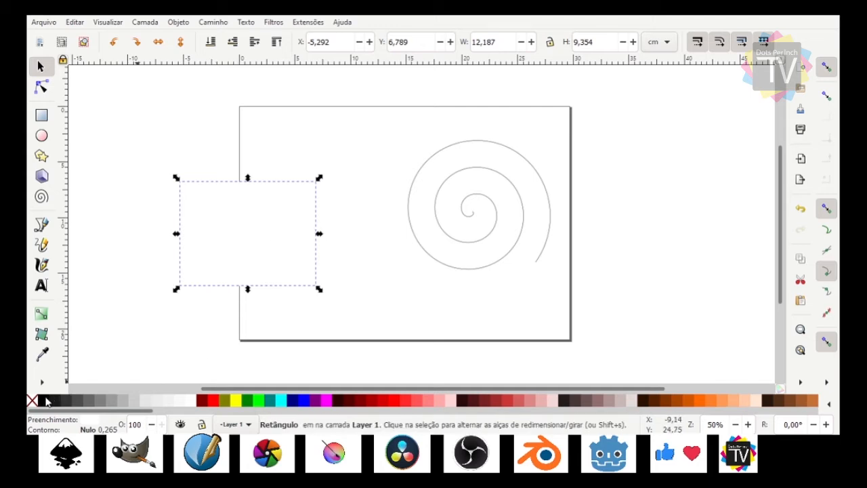
click(257, 237)
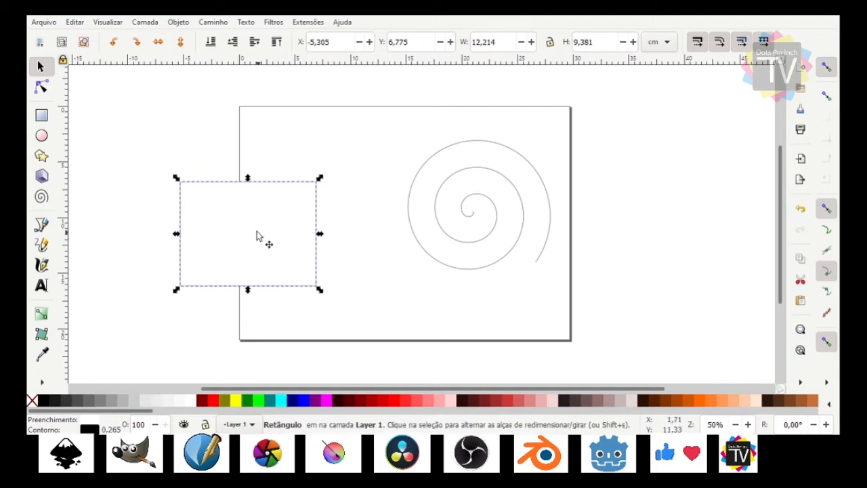
click(366, 223)
drag(275, 246, 224, 199)
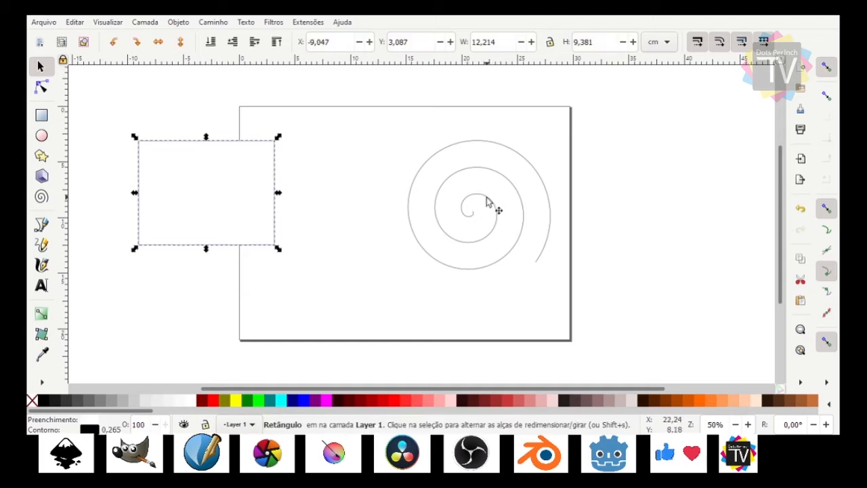
- Delete the spiral and move the rectangle fully onto the page, into its upper-left area
click(498, 209)
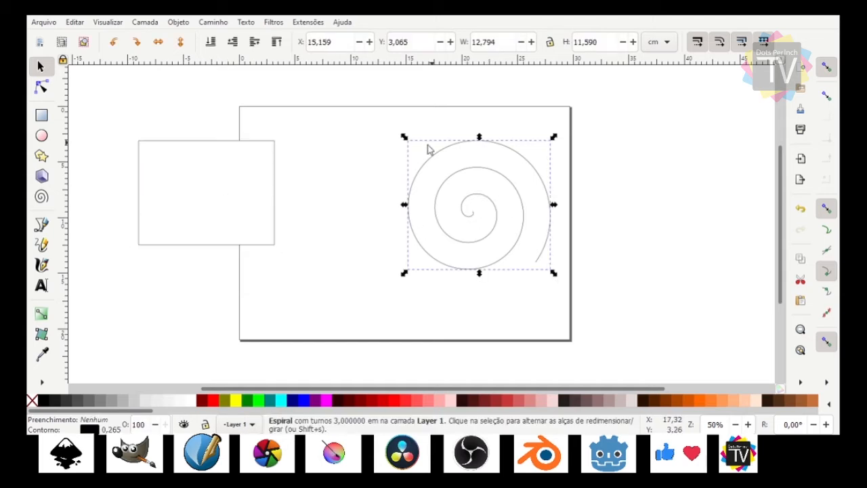
key(Delete)
drag(168, 195, 296, 180)
click(482, 213)
click(340, 176)
- Draw a circle about 8.6 cm in diameter near the page's right edge
click(42, 136)
drag(461, 185, 559, 285)
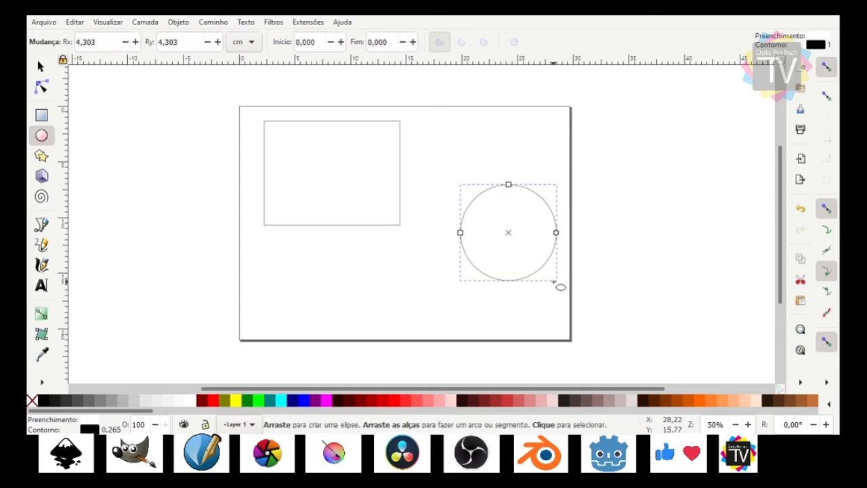
scroll(535, 264, down, 1)
key(s)
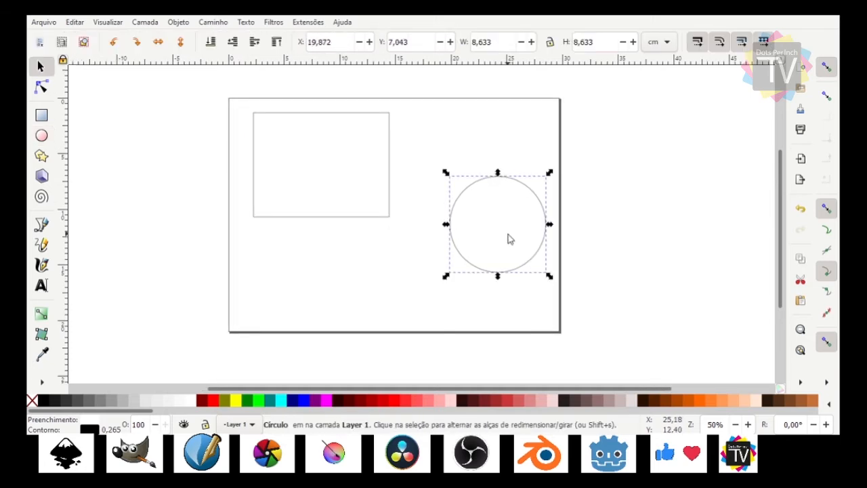
key(a)
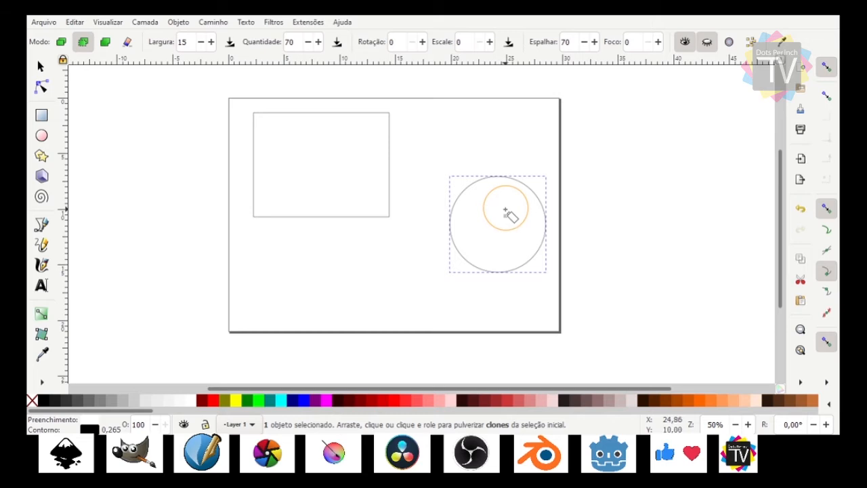
key(s)
- Arrange the circle and the rectangle side by side in the upper half of the page
mouse_move(505, 231)
mouse_down()
mouse_move(457, 194)
mouse_move(491, 199)
mouse_up()
mouse_move(325, 176)
mouse_down()
mouse_move(337, 181)
mouse_move(319, 191)
mouse_up()
drag(491, 193, 466, 174)
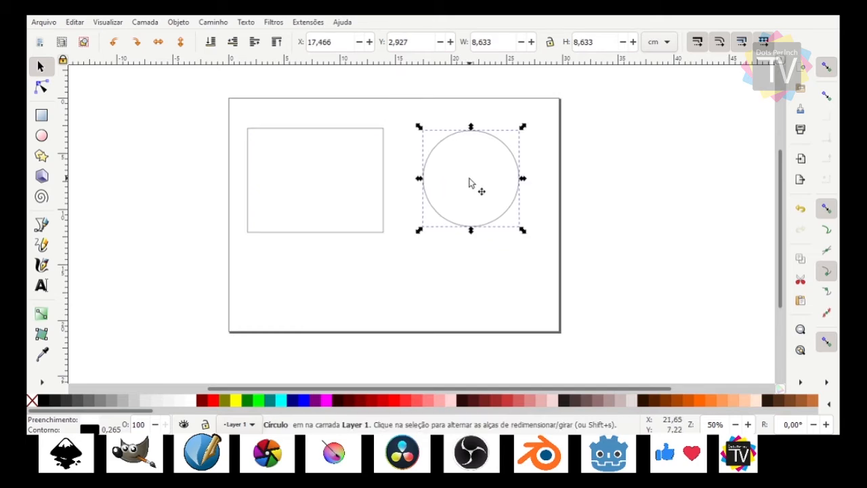
drag(325, 170, 328, 172)
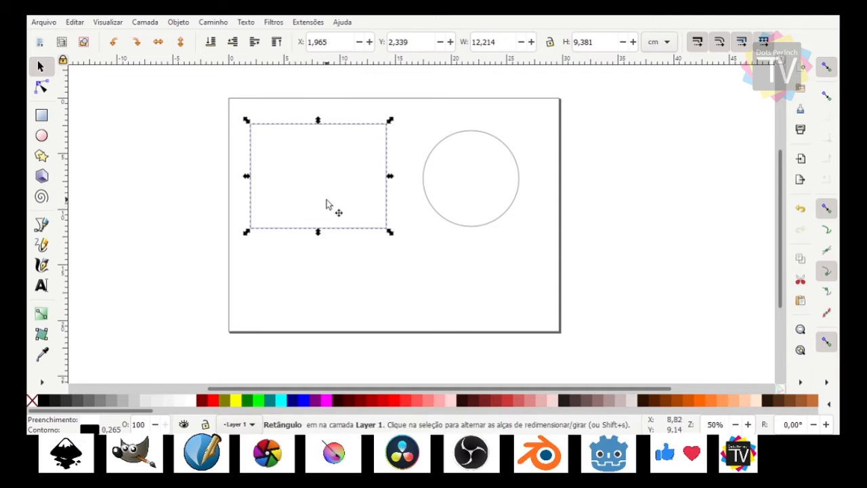
- Overlap the circle with the rectangle's lower-right corner, and move the two shapes apart again
drag(467, 190, 381, 225)
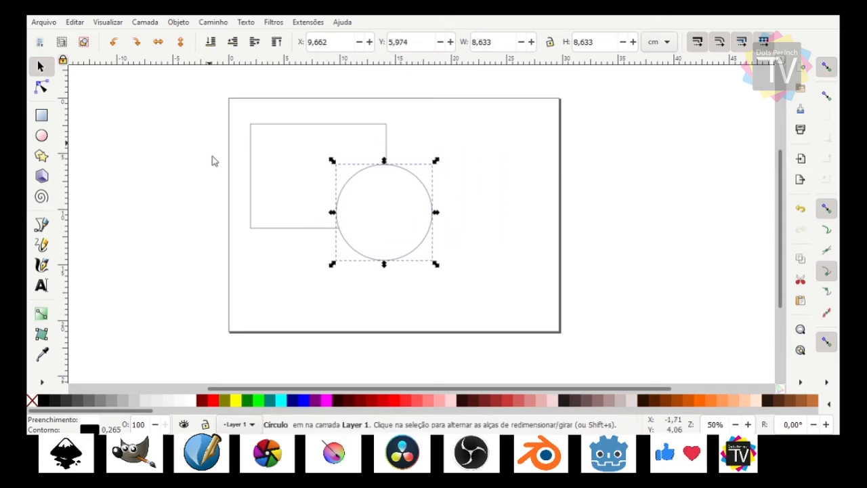
click(511, 220)
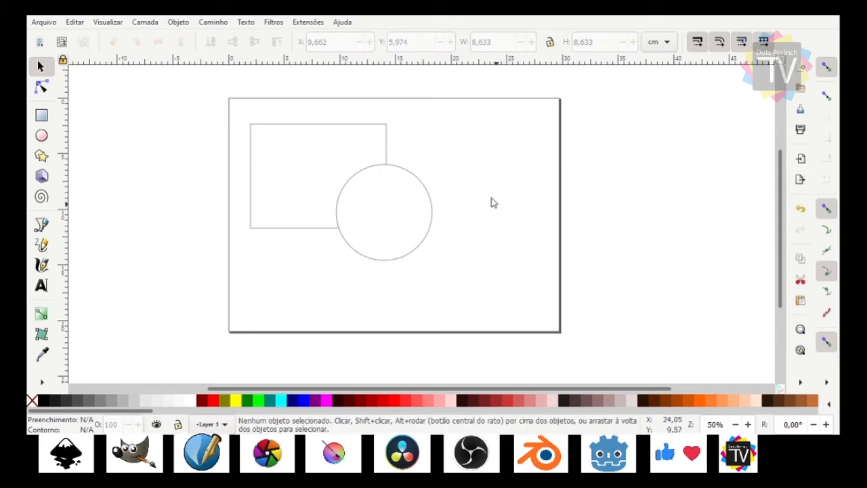
drag(399, 218, 502, 184)
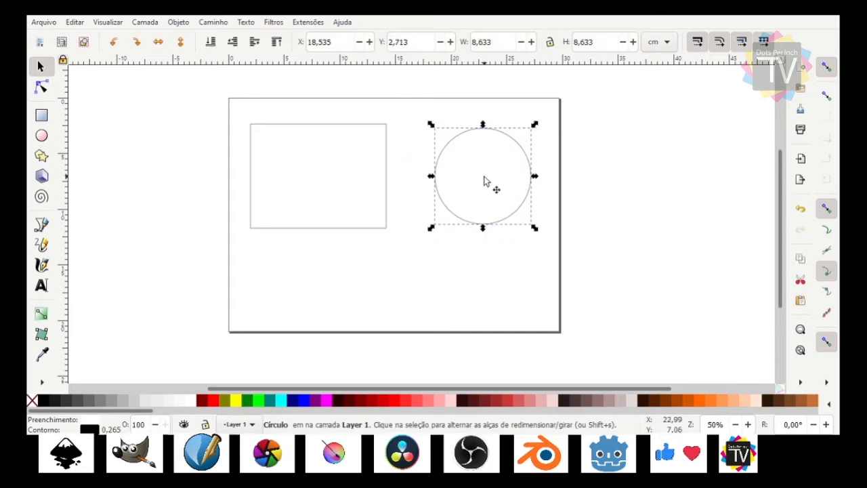
mouse_move(352, 164)
mouse_down()
mouse_move(332, 155)
mouse_move(342, 152)
mouse_up()
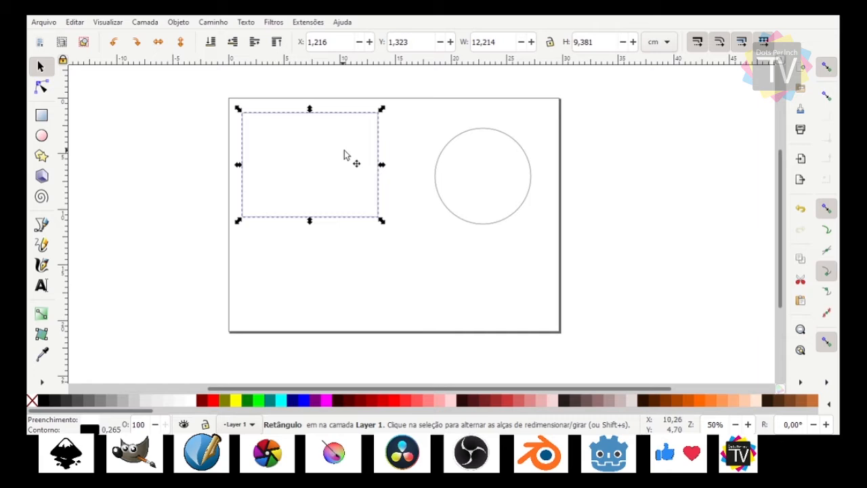
- Delete the rectangle and circle together, and draw a new rectangle about 15.9 × 11.8 cm around the page's centre
shift+click(483, 180)
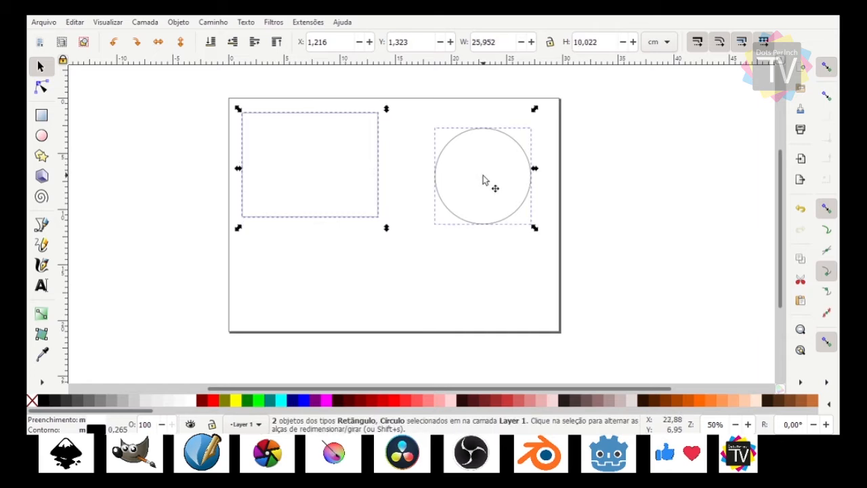
key(Delete)
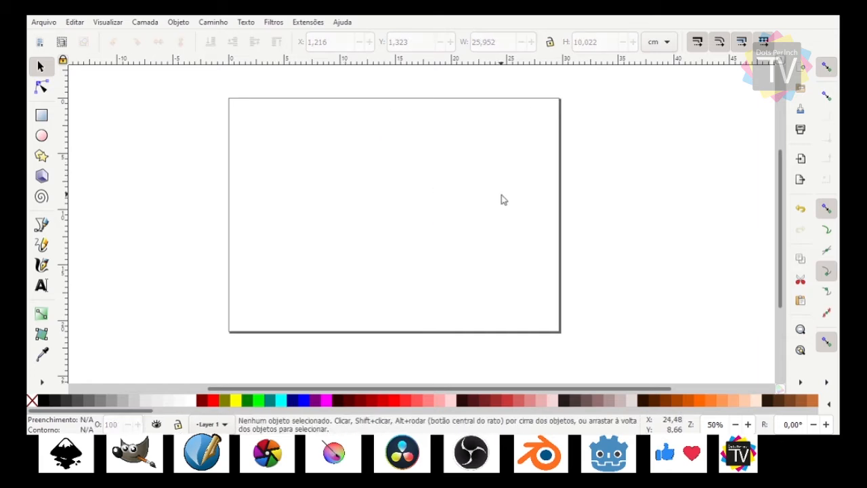
click(41, 115)
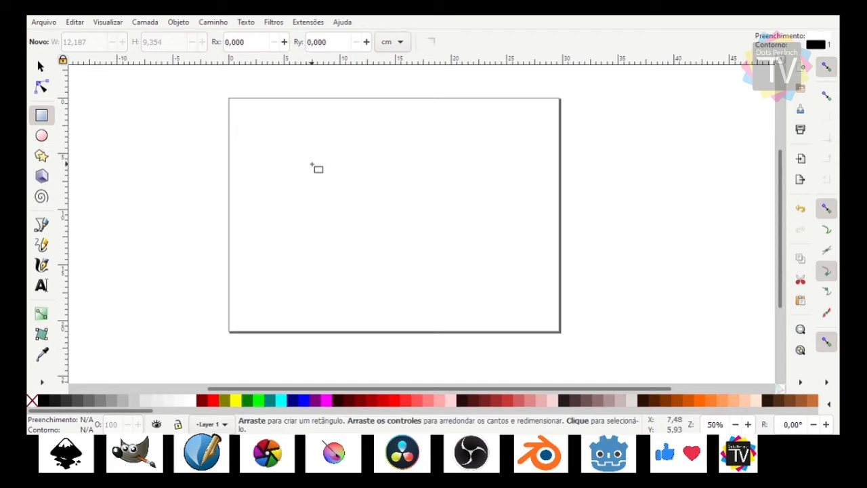
drag(312, 164, 490, 295)
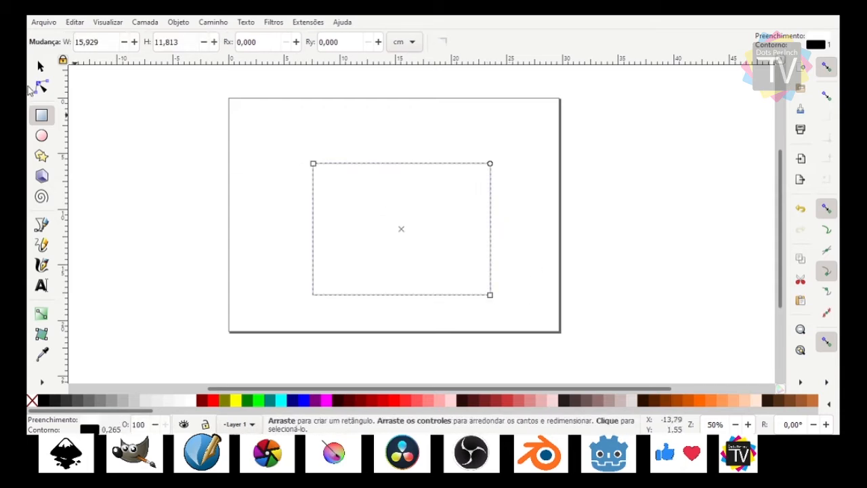
- Move the new rectangle around the page and leave it at about X 6.4, Y 4.4 cm
click(40, 68)
drag(367, 231, 336, 203)
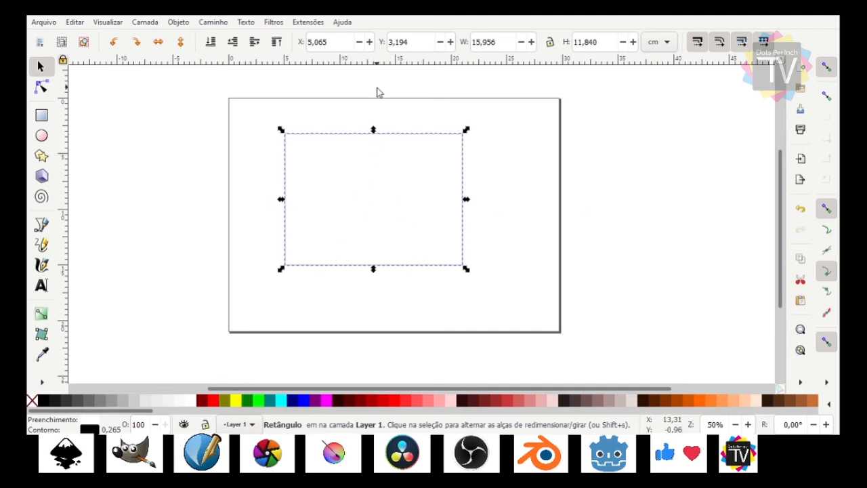
click(138, 158)
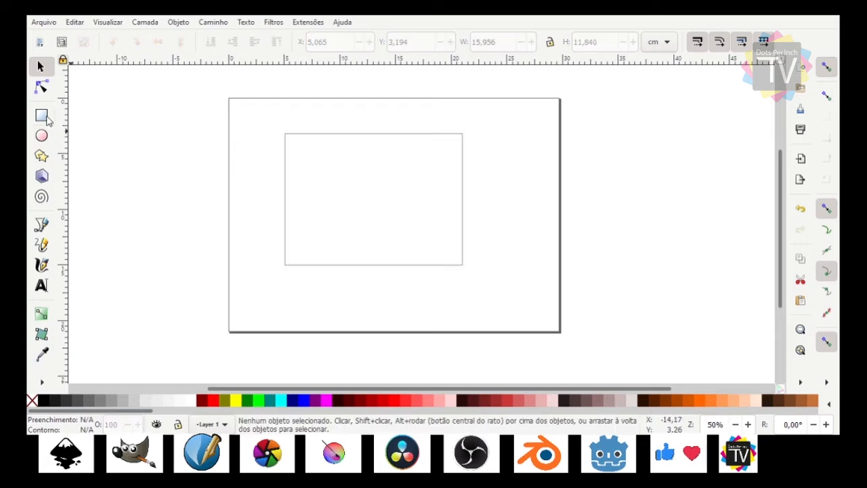
key(r)
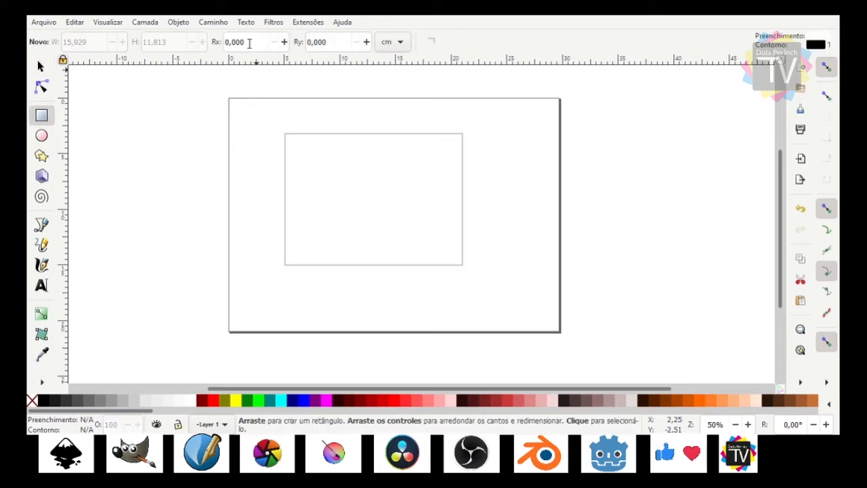
click(40, 66)
click(409, 246)
drag(361, 194, 376, 208)
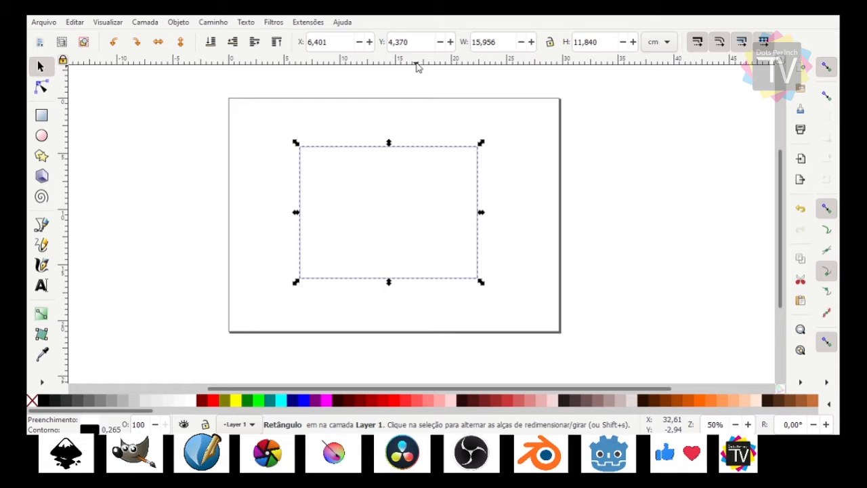
- Switch the units to millimetres and enlarge the rectangle to about 244 × 165 mm
click(648, 168)
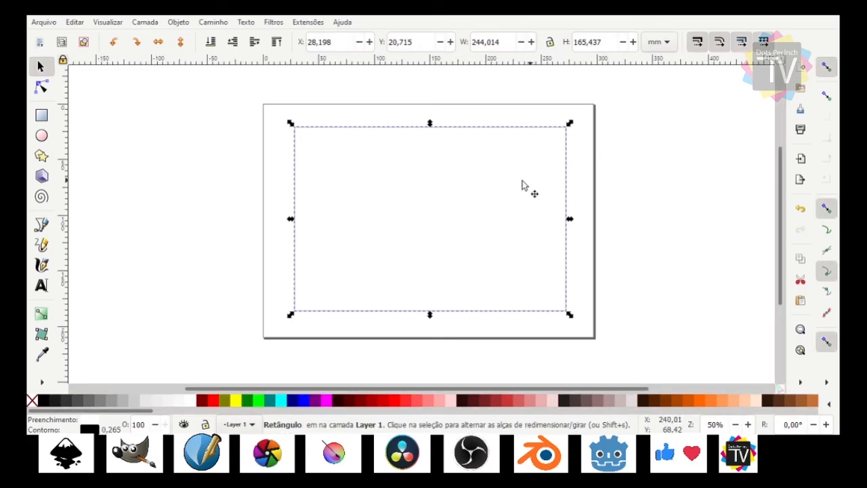
click(668, 236)
click(455, 217)
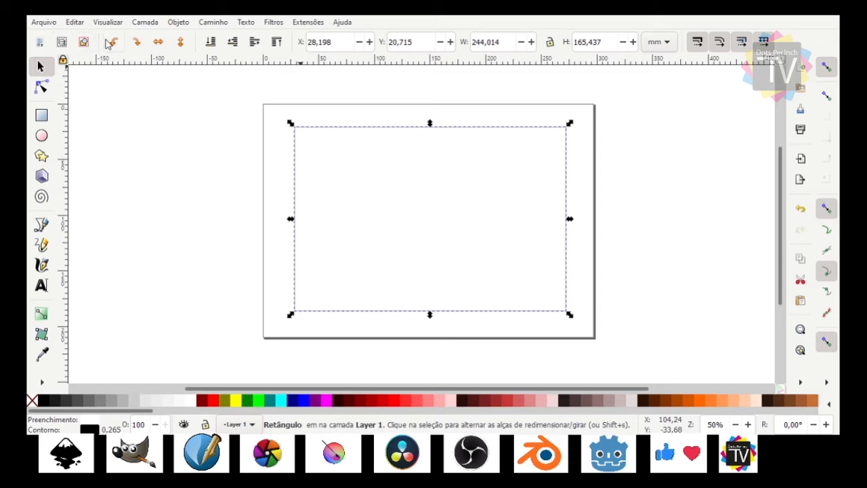
- Toggle the rectangle between its resize and rotate handles, and resize it from the upper-right corner
click(384, 191)
click(438, 194)
click(447, 188)
click(406, 188)
drag(568, 124, 490, 174)
click(454, 189)
click(586, 186)
click(413, 165)
click(426, 168)
- Skew the rectangle horizontally and vertically, and rotate it until its sides are level
drag(413, 133, 441, 135)
drag(425, 258, 443, 234)
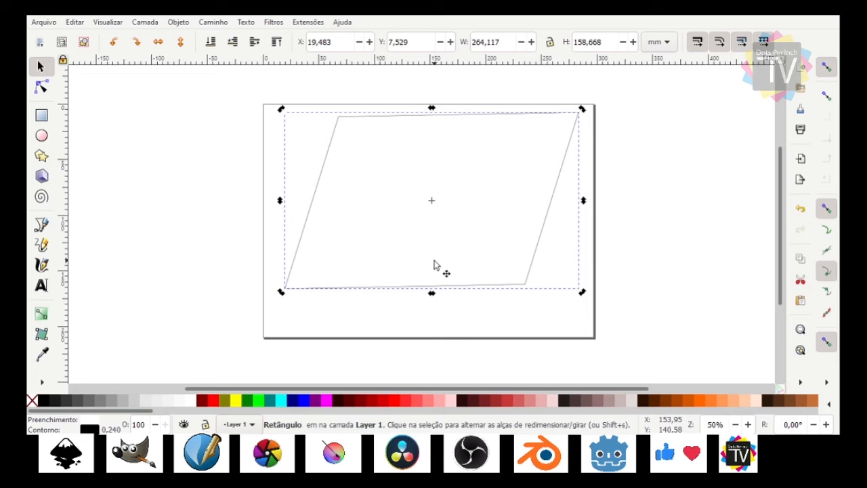
drag(584, 200, 583, 258)
drag(474, 216, 470, 242)
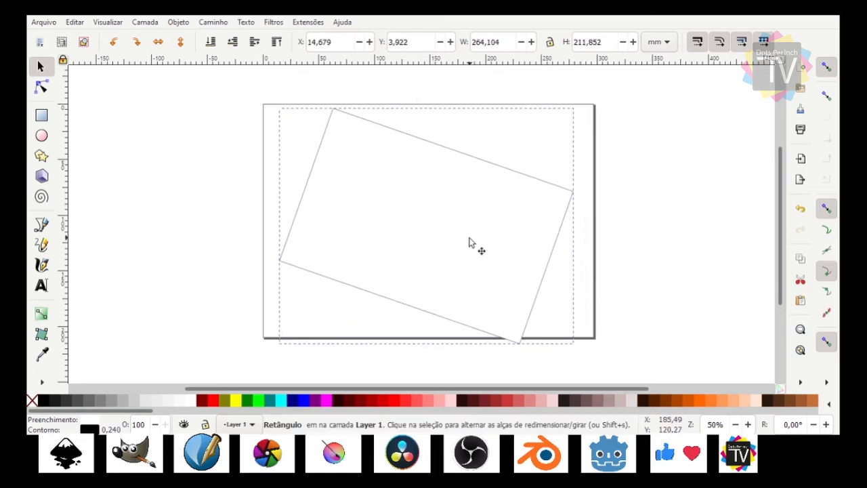
drag(576, 107, 525, 75)
click(431, 226)
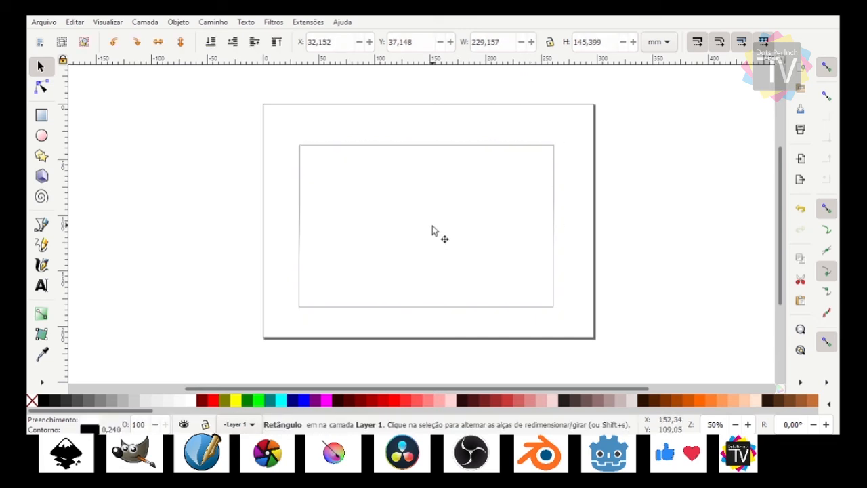
- Shrink the rectangle to about 130.8 × 108 mm and place it in the page's upper-left corner area
drag(428, 240, 410, 213)
drag(540, 283, 460, 275)
drag(377, 203, 366, 203)
drag(450, 274, 426, 246)
drag(360, 194, 373, 197)
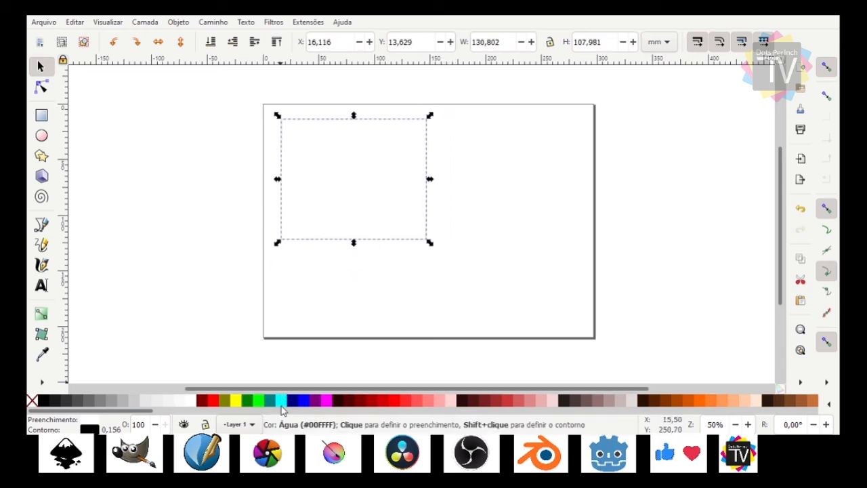
- Fill the rectangle blue and add two overlapping duplicates diagonally toward the page's lower-right corner, filled green and yellow
click(307, 405)
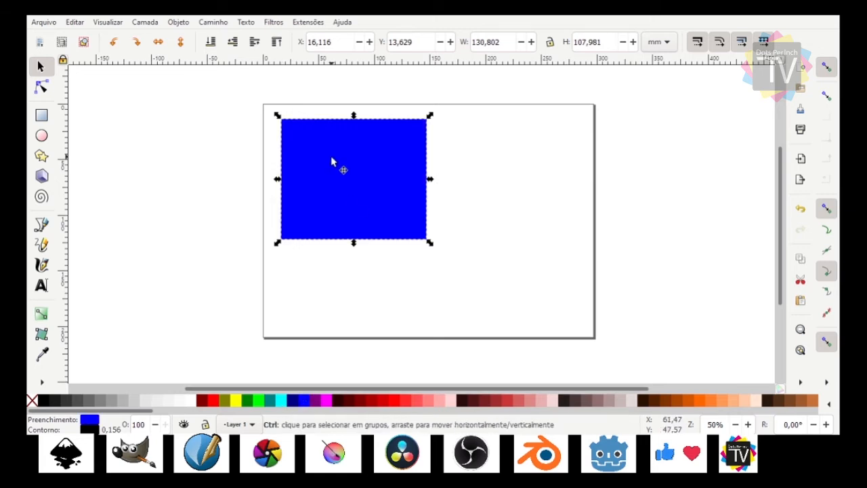
key(ctrl+d)
drag(372, 202, 522, 274)
click(260, 403)
key(ctrl+d)
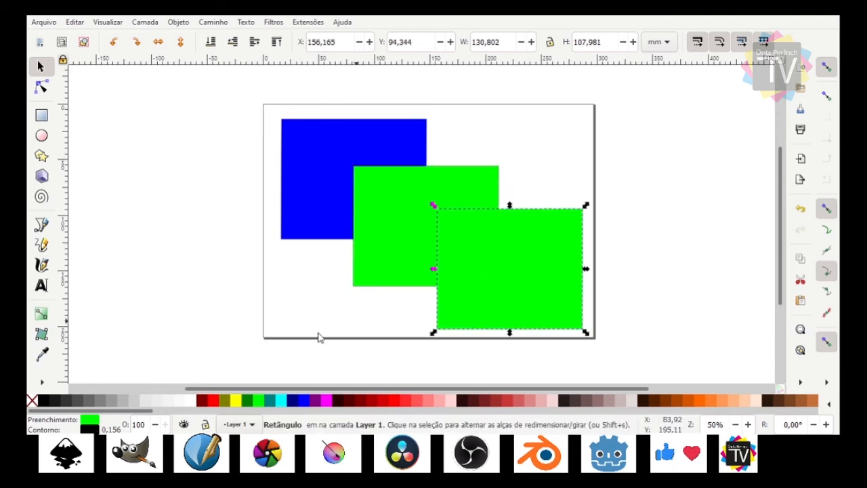
click(237, 405)
- Select the blue, green and yellow rectangles in turn to examine how they overlap
click(404, 220)
alt+click(394, 197)
click(395, 197)
click(526, 242)
click(428, 215)
click(339, 155)
click(385, 192)
click(541, 240)
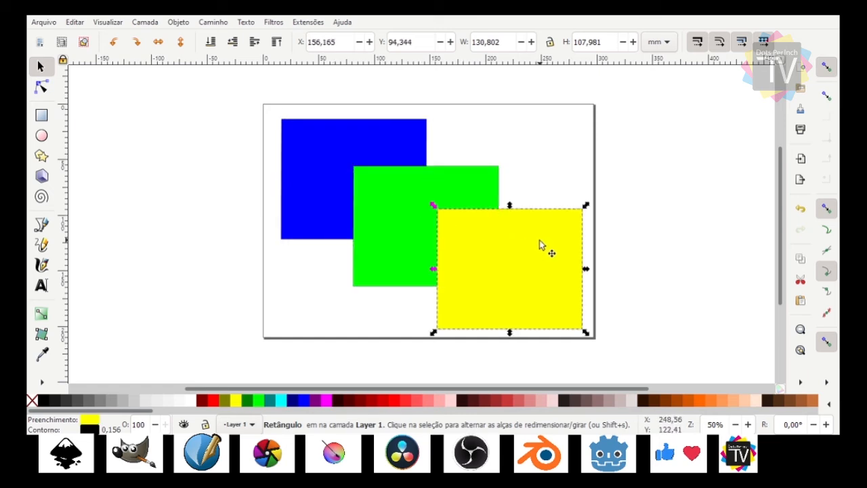
click(407, 208)
click(338, 145)
click(427, 217)
click(460, 232)
click(411, 217)
click(316, 145)
click(483, 234)
click(516, 241)
- Try a white fill on all three rectangles together, and undo it
drag(209, 99, 628, 351)
click(198, 403)
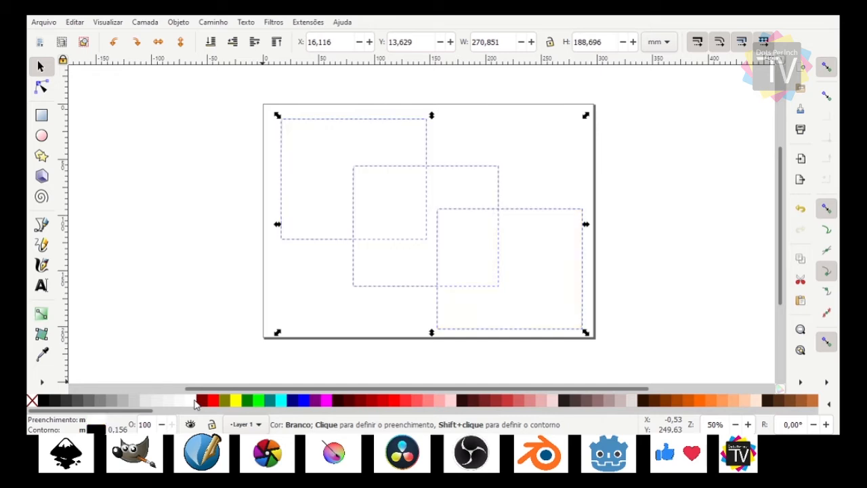
key(ctrl+z)
click(481, 129)
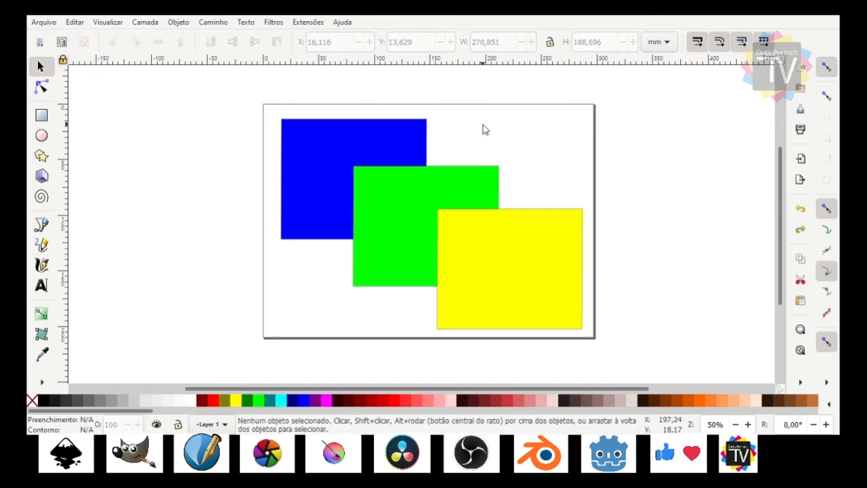
- Raise the blue rectangle one level in the stacking order, above the green one, and select the yellow rectangle
click(340, 141)
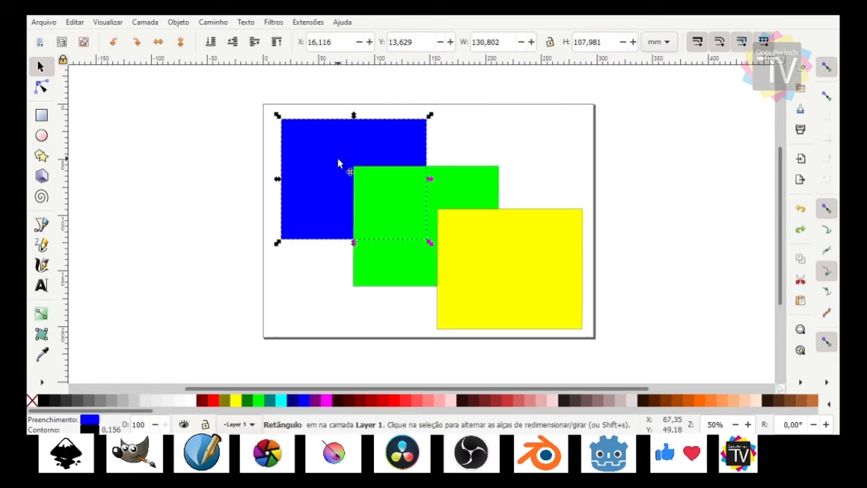
click(377, 197)
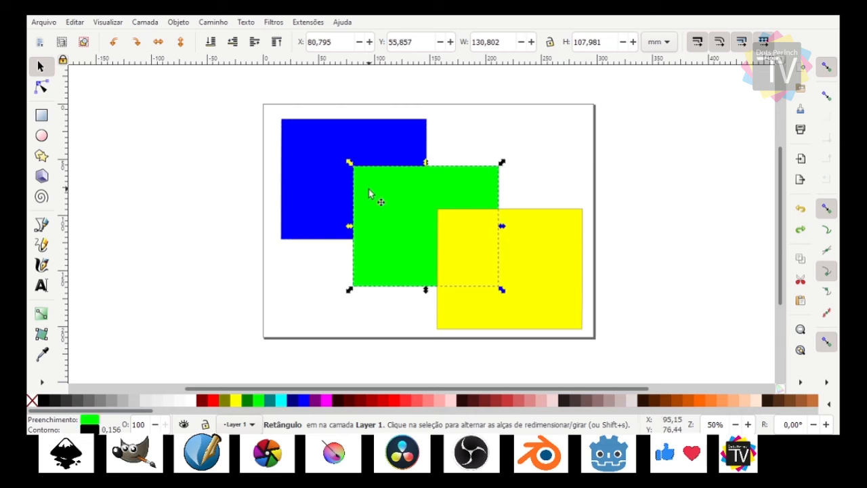
click(572, 257)
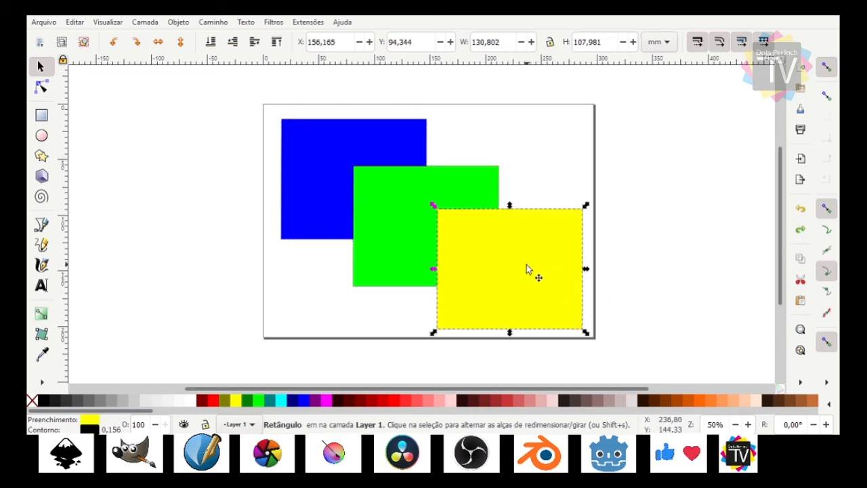
click(381, 217)
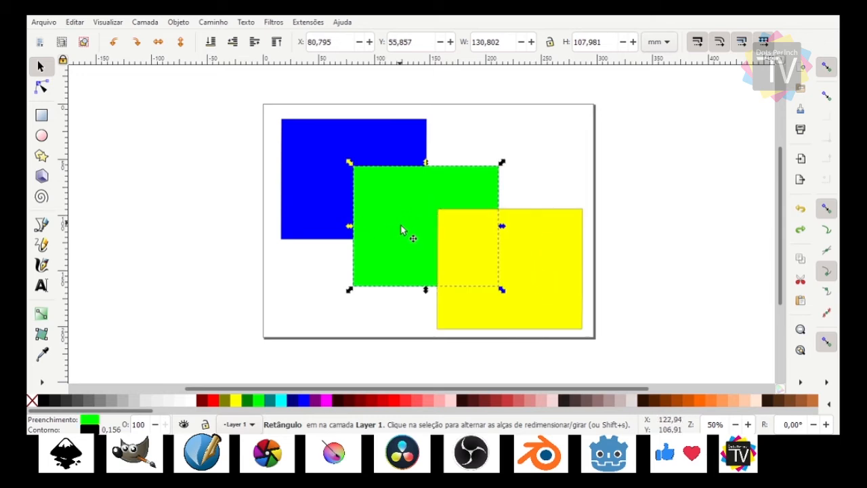
click(321, 171)
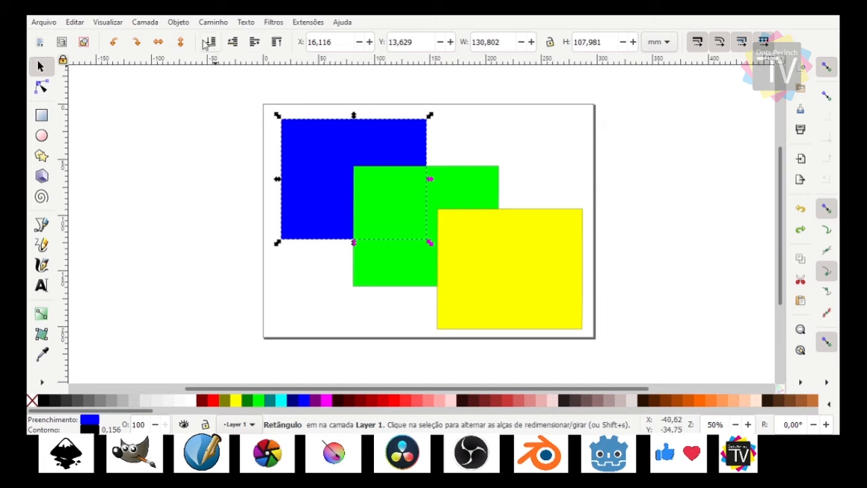
click(254, 42)
click(508, 262)
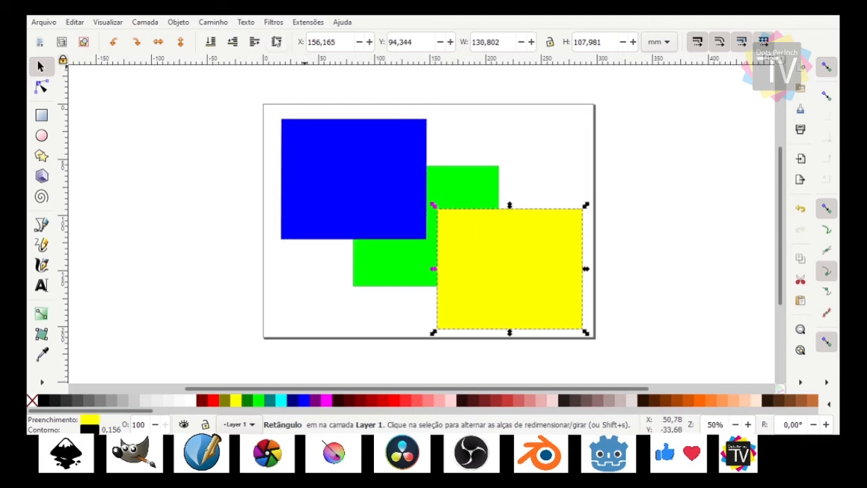
- Send the yellow rectangle to the bottom of the stacking order and bring the green rectangle to the top
click(210, 42)
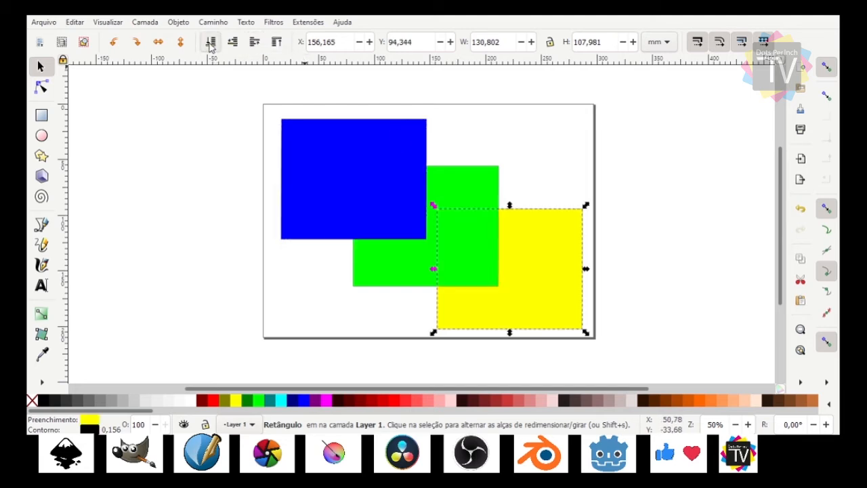
click(467, 175)
click(277, 42)
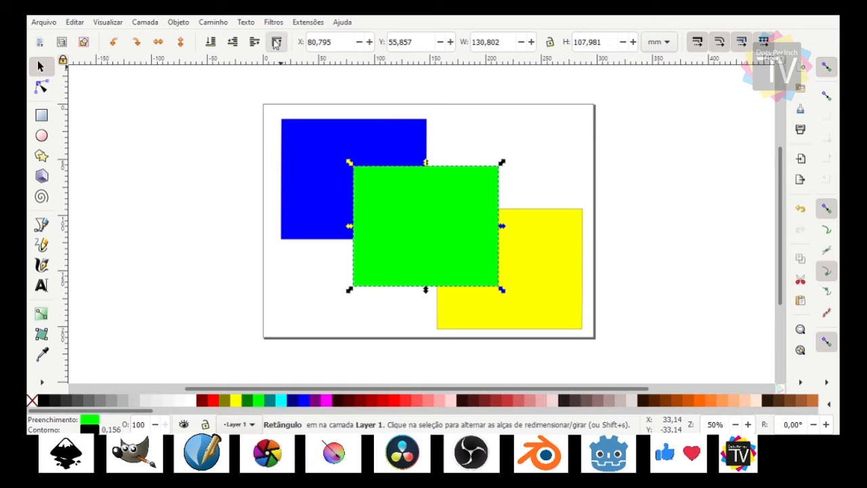
- Move the yellow rectangle toward the page's upper-left corner and the green rectangle toward the lower-right corner
click(544, 310)
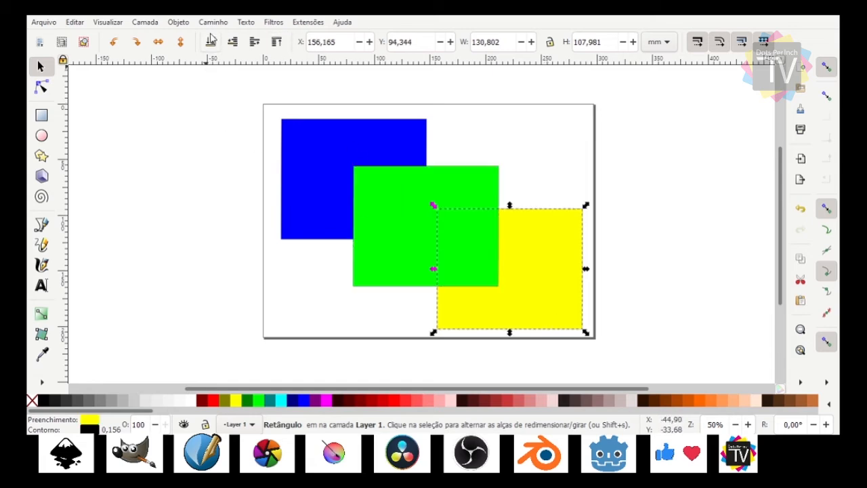
drag(533, 269, 345, 155)
drag(210, 87, 594, 335)
drag(423, 233, 451, 251)
click(538, 282)
drag(517, 274, 561, 306)
- Shrink the blue rectangle and place it centrally inside the yellow rectangle
drag(400, 200, 433, 177)
drag(481, 271, 412, 215)
drag(368, 180, 348, 175)
- Shrink the green rectangle to about 43 × 36 mm and place it near the yellow rectangle's lower-right corner, overlapping the blue one
click(515, 285)
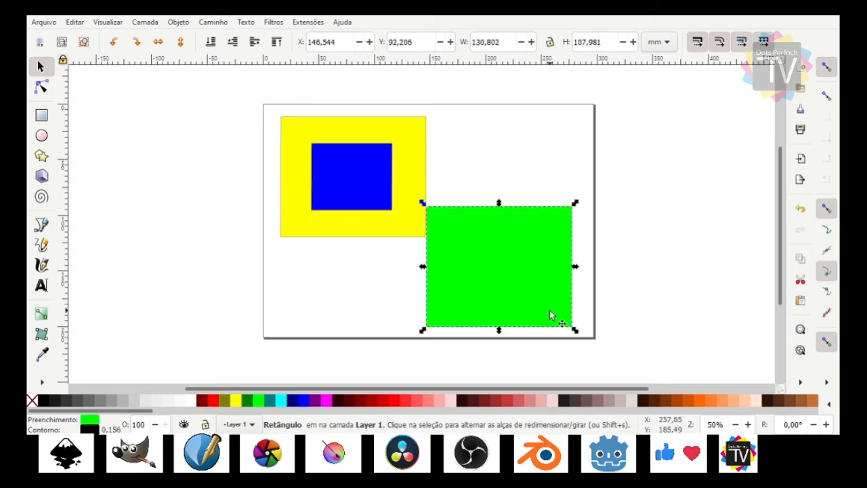
drag(574, 329, 494, 268)
drag(466, 248, 332, 157)
drag(393, 209, 381, 196)
click(483, 221)
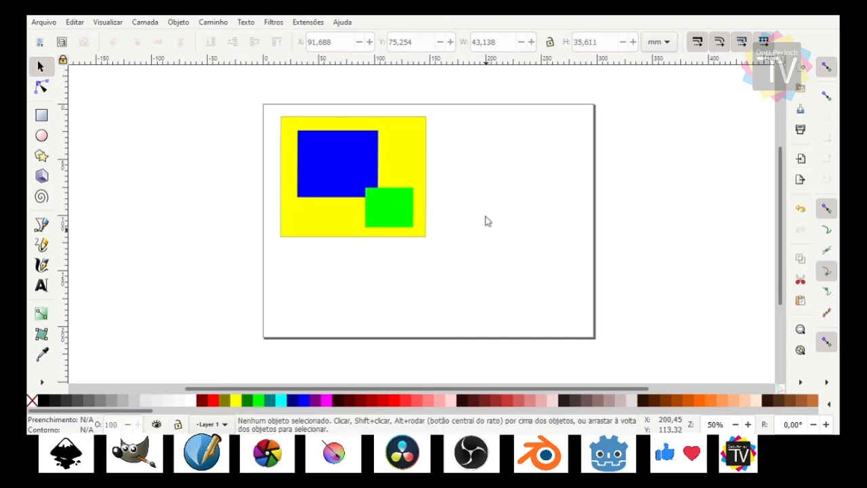
- Group the three rectangles and try moving and resizing the group as one object
drag(457, 114, 248, 256)
key(ctrl+g)
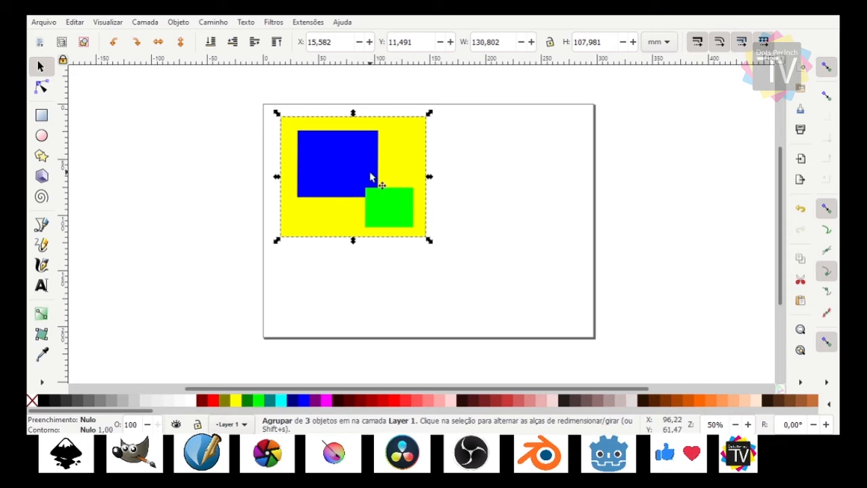
drag(342, 168, 535, 261)
drag(411, 203, 289, 139)
drag(312, 173, 427, 216)
drag(508, 210, 416, 192)
- Rotate, stretch and skew the group into a wide slanted shape across the page
click(404, 182)
drag(463, 144, 451, 201)
click(408, 147)
drag(389, 116, 560, 117)
click(406, 211)
drag(420, 302, 400, 306)
drag(265, 304, 251, 238)
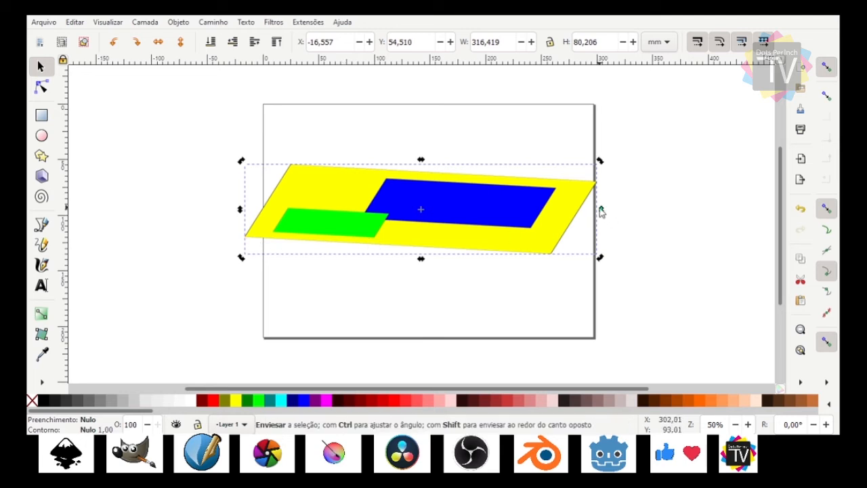
- Straighten the slanted group and resize it to about 244 × 141 mm near the page's centre
drag(421, 159, 393, 155)
drag(452, 205, 457, 197)
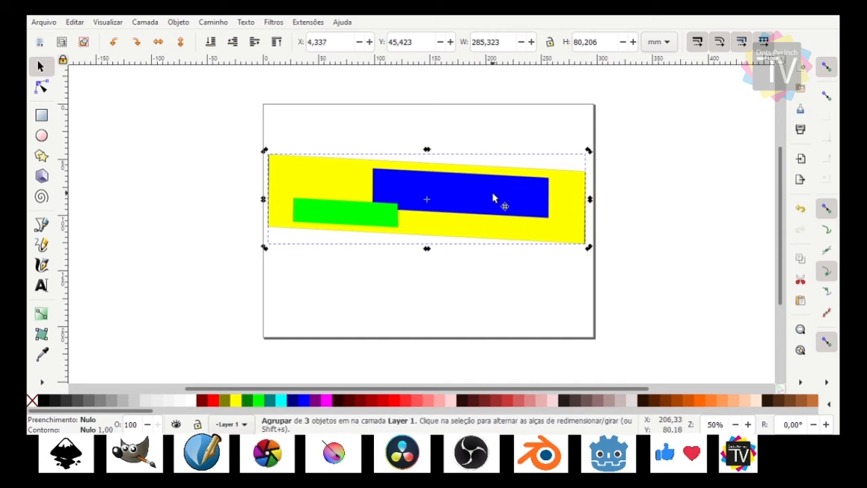
click(586, 203)
drag(588, 197, 416, 200)
drag(417, 239, 457, 214)
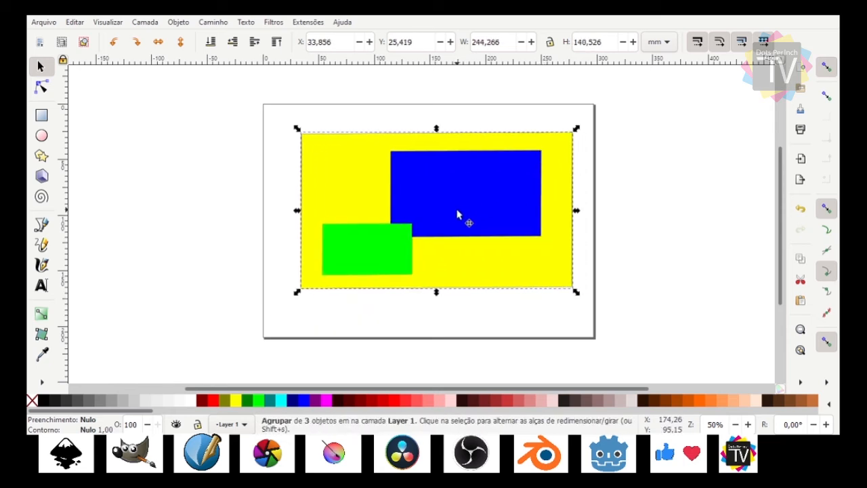
- Reselect the group as a single object and move it to about X 25, Y 24 mm
click(640, 196)
click(433, 206)
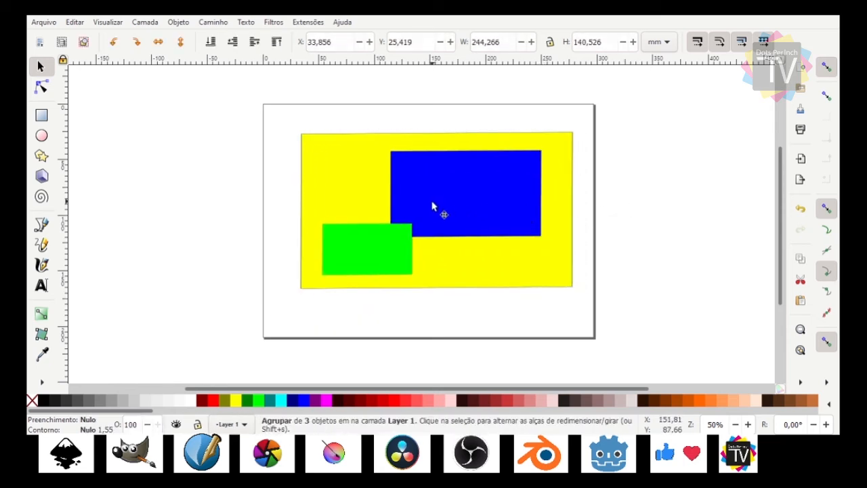
drag(469, 211, 296, 153)
drag(259, 118, 410, 169)
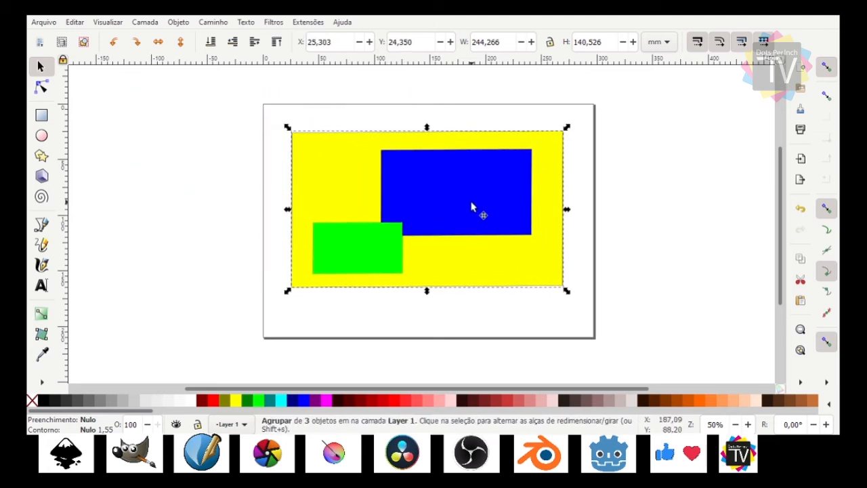
- Shrink the group, place a duplicate beside it on the right, and select both groups
drag(567, 298, 453, 249)
drag(377, 180, 495, 180)
key(ctrl+d)
shift+click(388, 202)
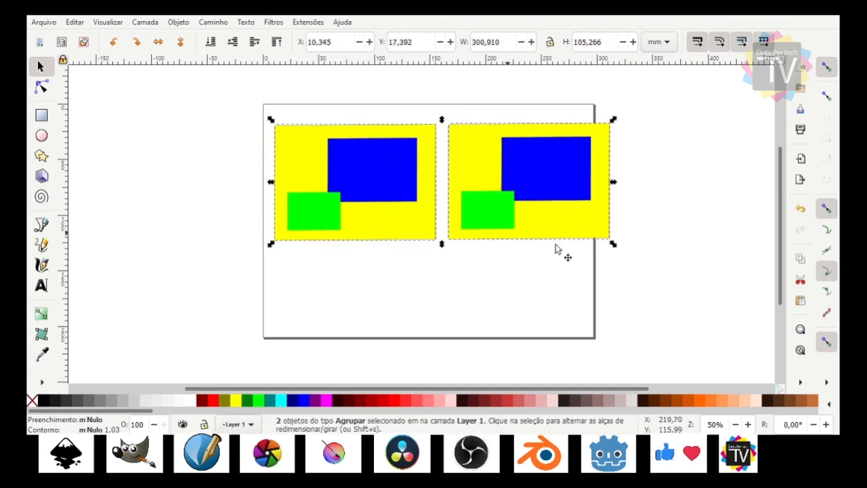
- Scale the pair of groups to about 269 × 94 mm and place a duplicate of the pair directly below
drag(613, 243, 575, 246)
drag(532, 190, 528, 274)
key(ctrl+d)
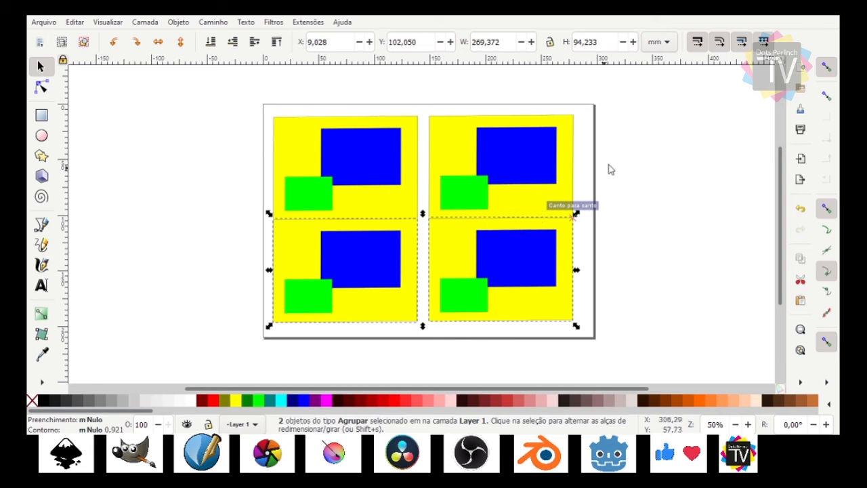
- Delete the two groups on the right and the lower-left group, keeping only the upper-left one
drag(602, 103, 424, 353)
drag(472, 285, 460, 286)
click(675, 219)
click(501, 252)
key(Delete)
click(518, 168)
key(Delete)
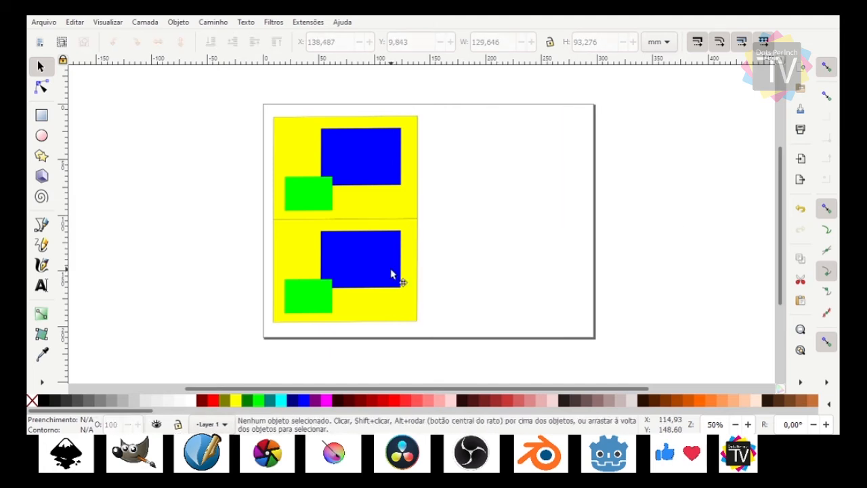
click(391, 274)
key(Delete)
- Enlarge the remaining group to about 244 × 176 mm and centre it roughly on the page
click(366, 162)
drag(419, 222, 556, 321)
drag(413, 198, 436, 202)
click(668, 182)
click(503, 194)
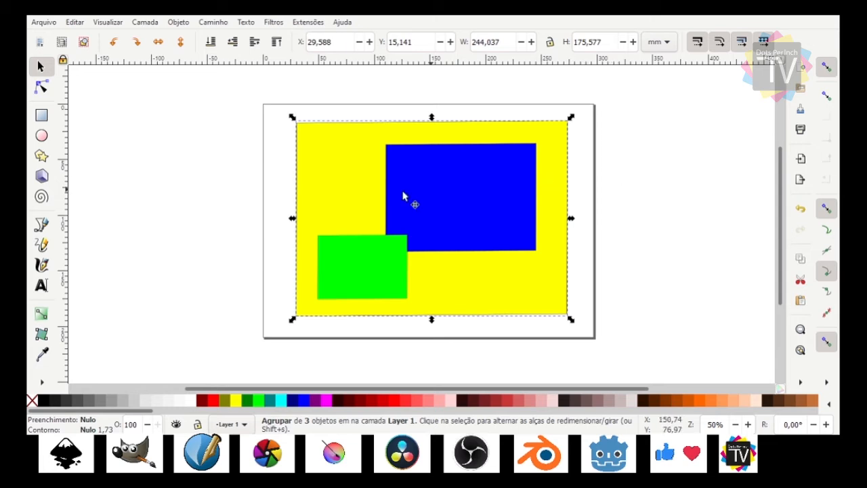
- Delete the group and draw a circle with a radius of about 59 mm on the page
click(649, 207)
click(470, 202)
key(Delete)
click(41, 136)
drag(303, 155, 464, 288)
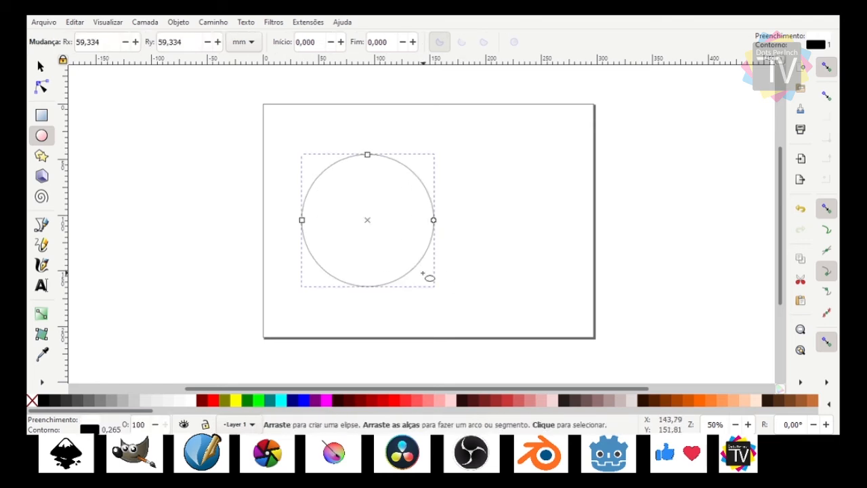
- Move the circle to the page's upper-left area and place a duplicate of it on the right
key(s)
drag(359, 227, 409, 193)
key(ctrl+z)
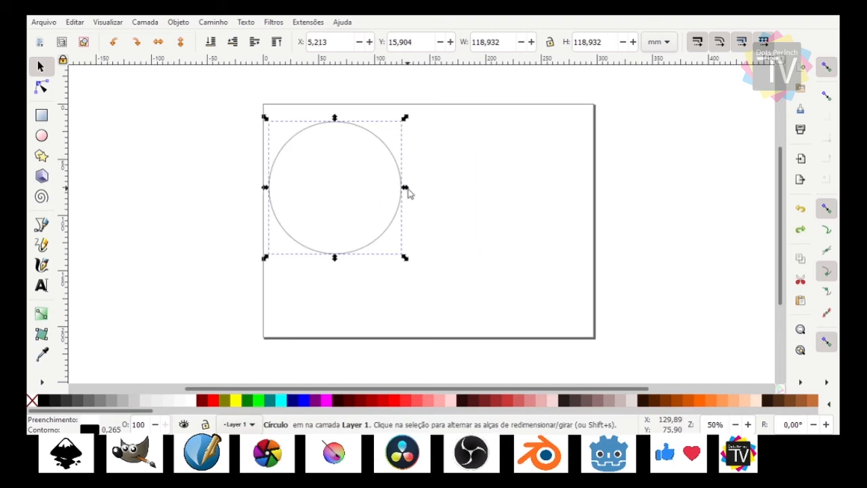
key(ctrl+d)
drag(338, 179, 506, 176)
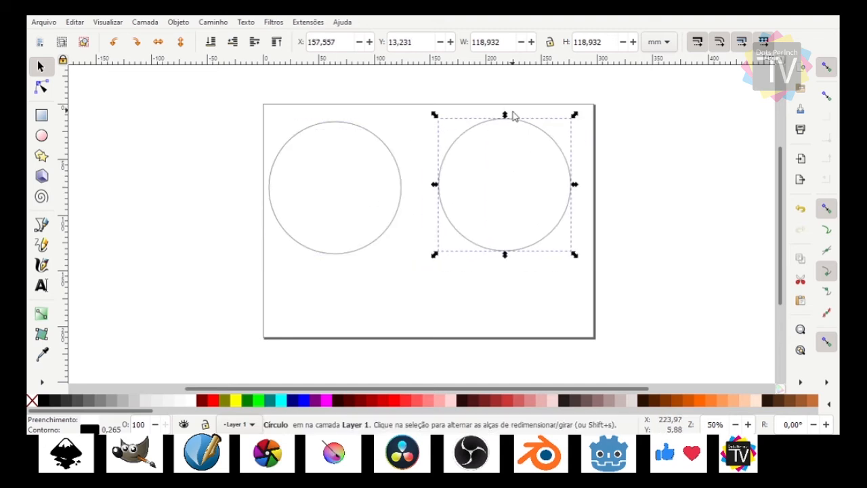
- Flatten the right circle into an ellipse about 119 × 27 mm and add a duplicate rotated 90° below it
drag(505, 117, 507, 251)
key(ctrl+d)
click(507, 251)
drag(568, 224, 519, 330)
drag(486, 230, 464, 235)
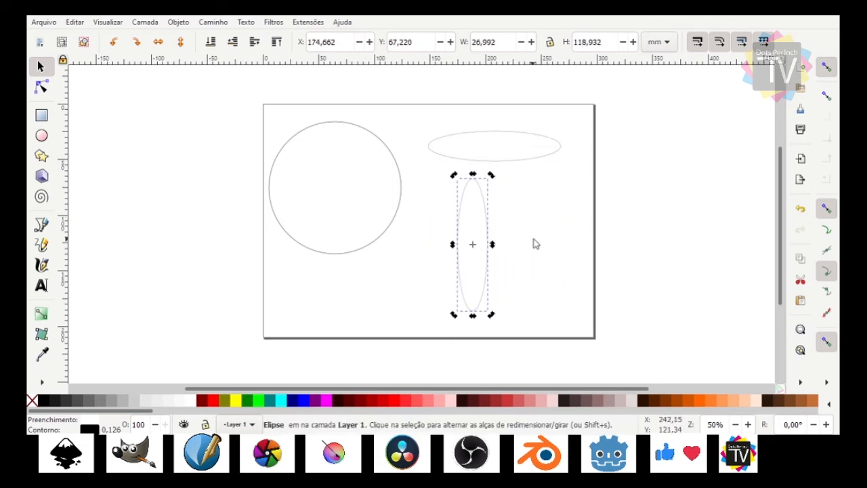
- Fill the circle lime green, the vertical ellipse yellow and the horizontal ellipse blue
click(562, 120)
drag(562, 120, 228, 318)
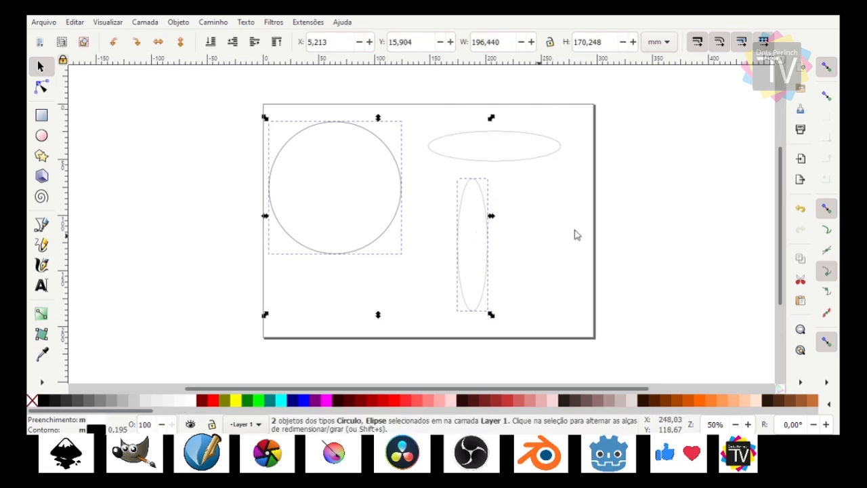
click(556, 227)
click(285, 193)
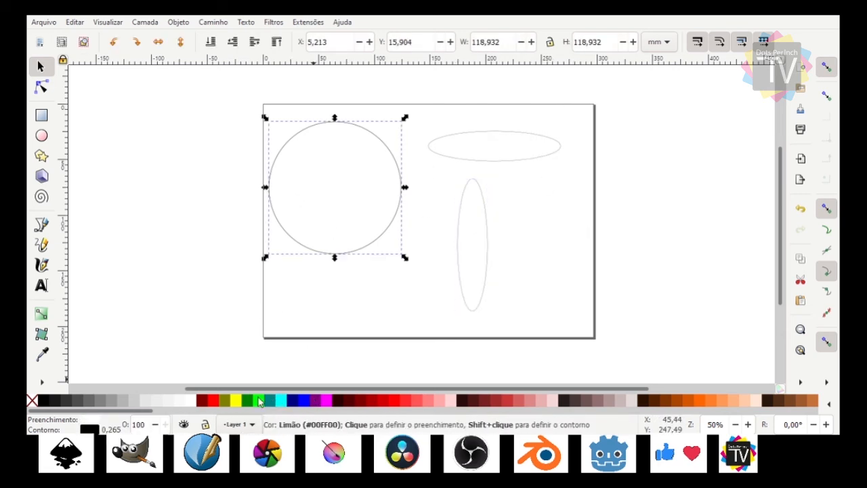
click(259, 400)
click(472, 261)
click(237, 401)
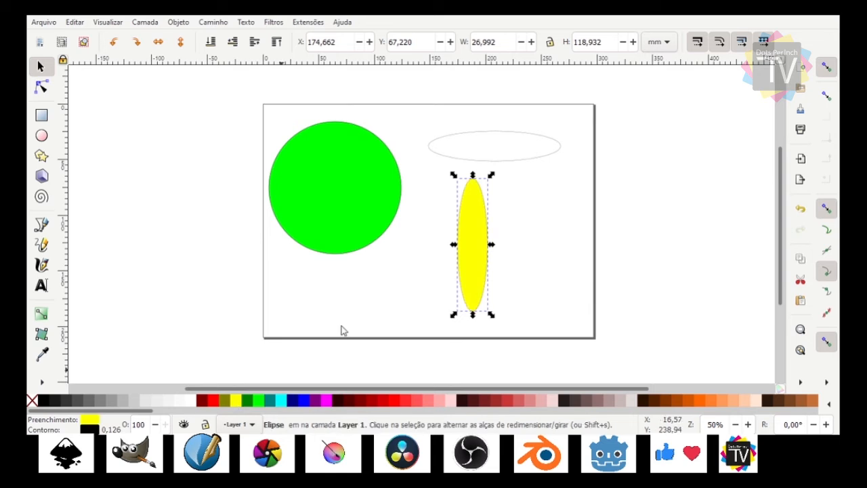
click(492, 144)
click(305, 402)
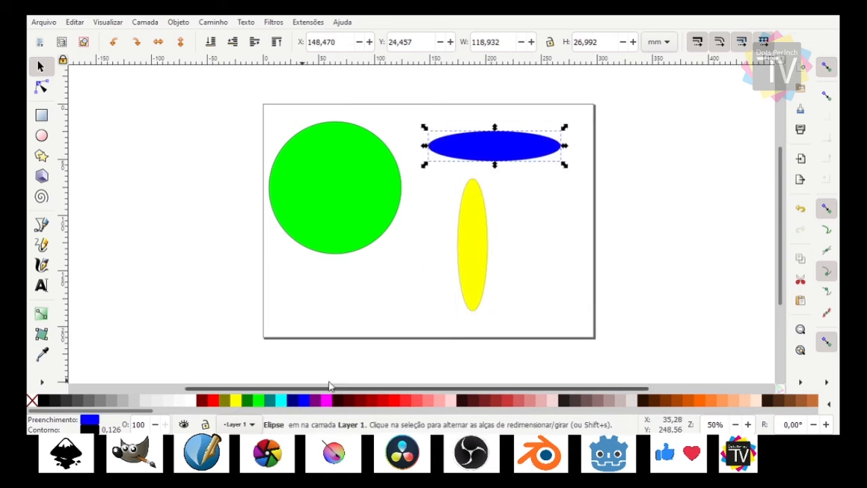
- Cross the ellipses over the circle, stretching the blue one to about 148 mm wide and the yellow one to about 139 mm tall
drag(516, 155, 336, 194)
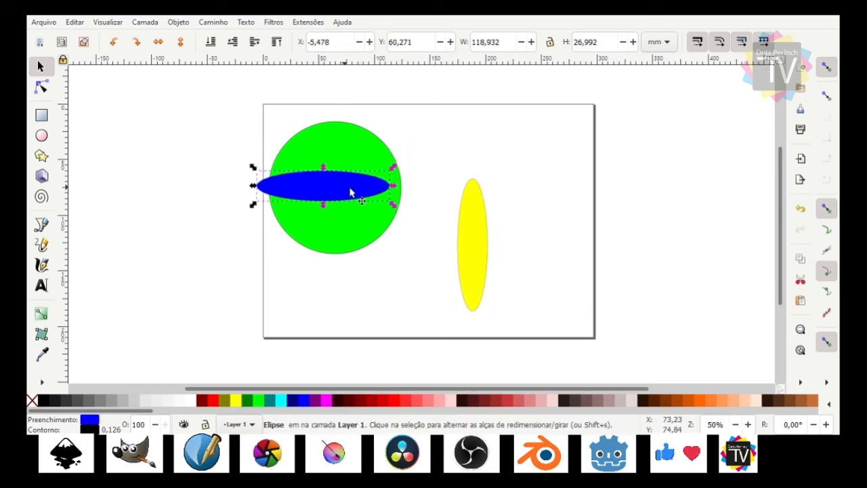
drag(399, 186, 425, 185)
drag(484, 234, 347, 177)
drag(336, 118, 336, 96)
drag(330, 133, 329, 146)
- Select the circle and both ellipses together and move them toward the page's centre
drag(223, 101, 460, 308)
drag(368, 189, 429, 207)
click(388, 127)
- Try purple and blue fills on the circle and return it to lime green
click(424, 156)
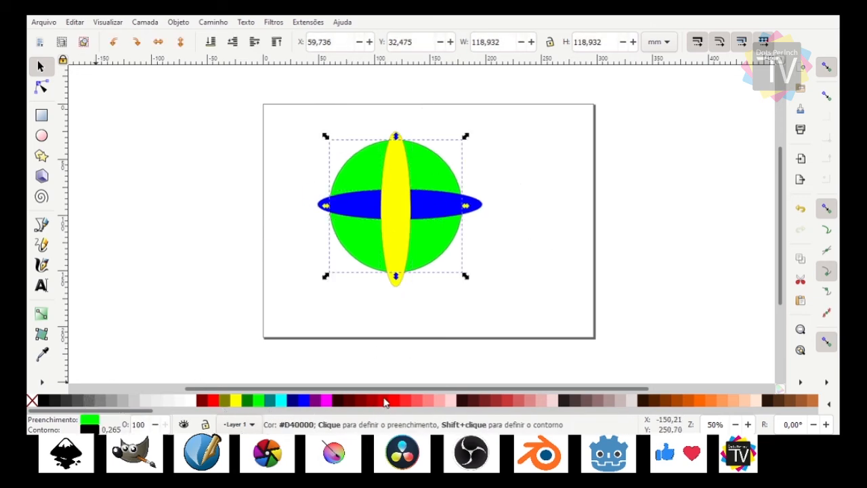
click(314, 400)
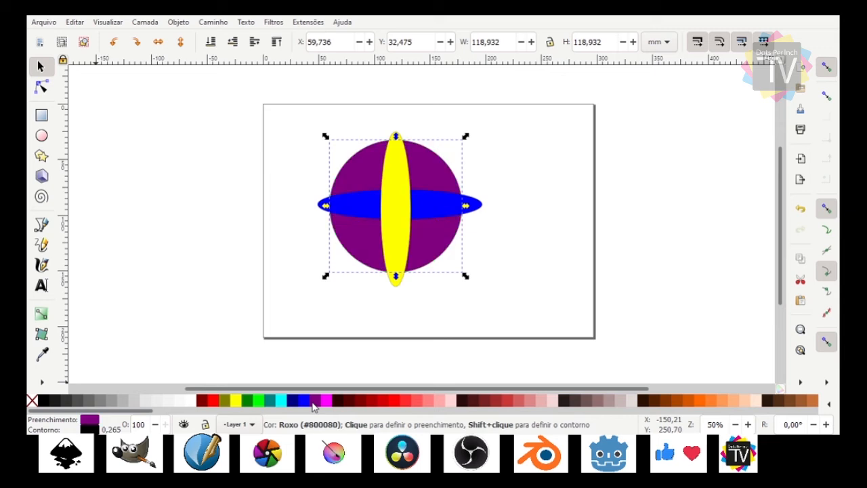
click(304, 401)
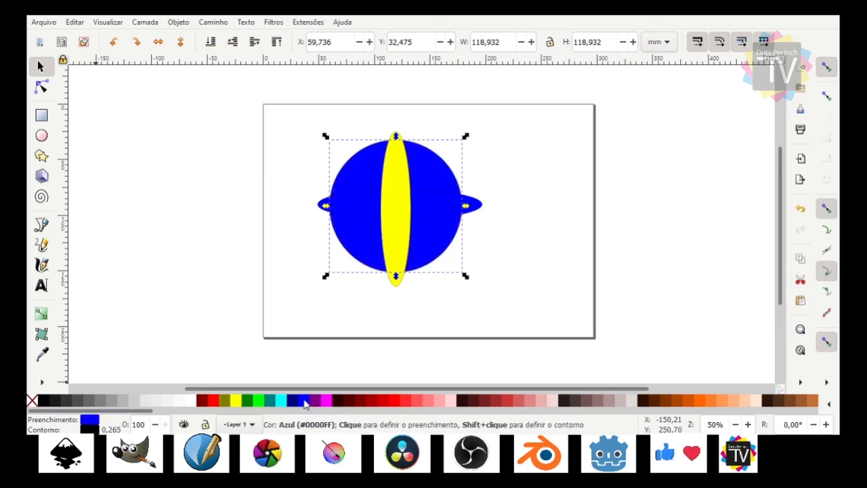
click(258, 400)
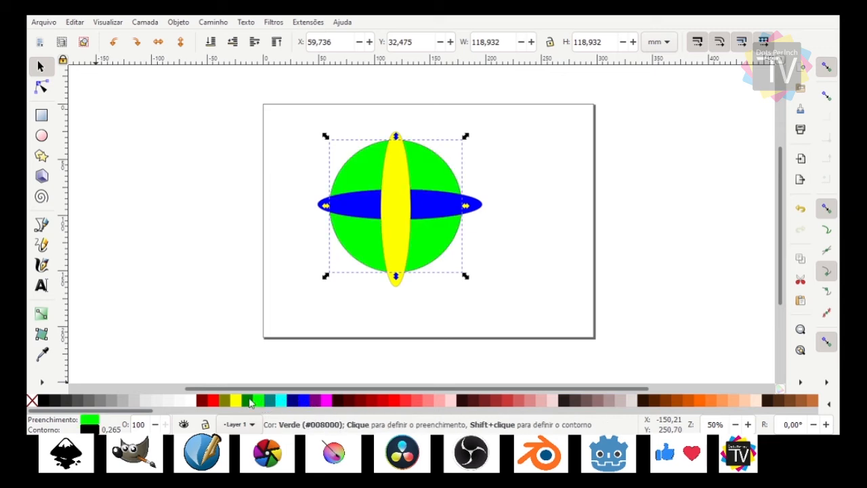
- Colour the circle's outline lime green, and remove the outline altogether after reselecting the circle
click(257, 400)
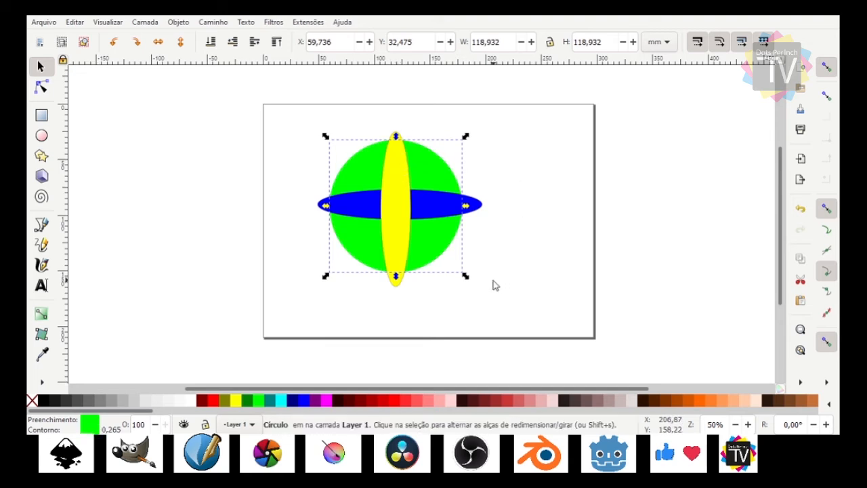
click(427, 204)
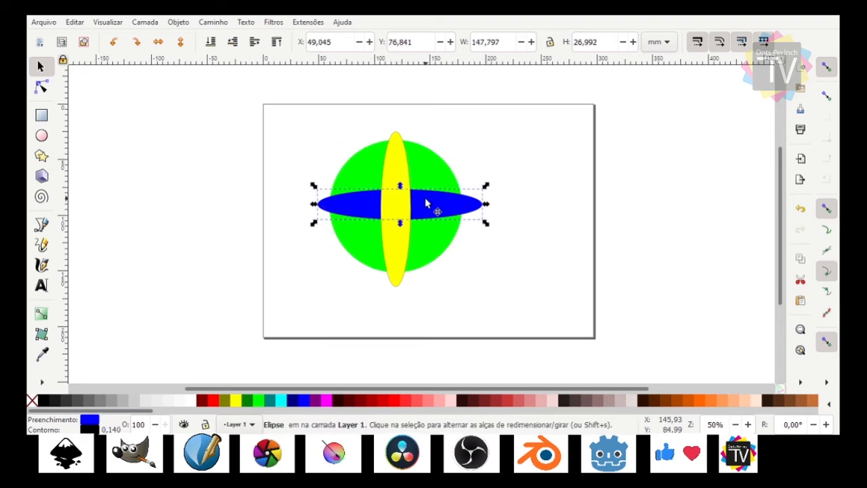
click(435, 161)
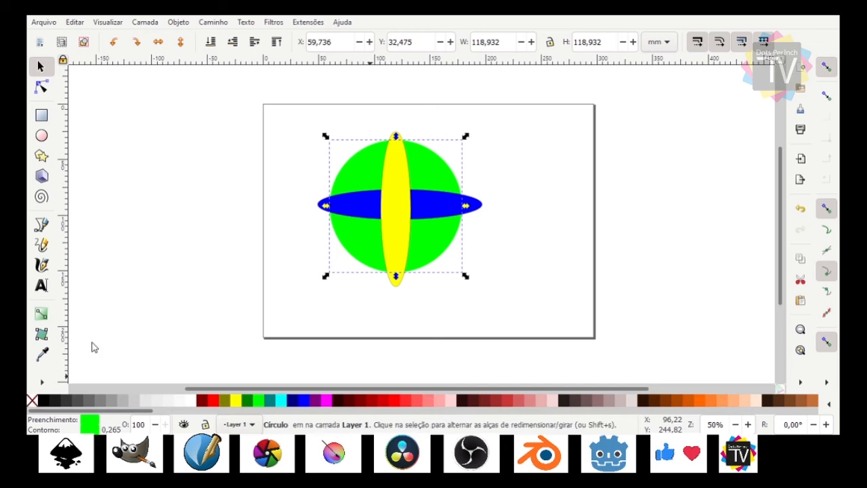
click(400, 314)
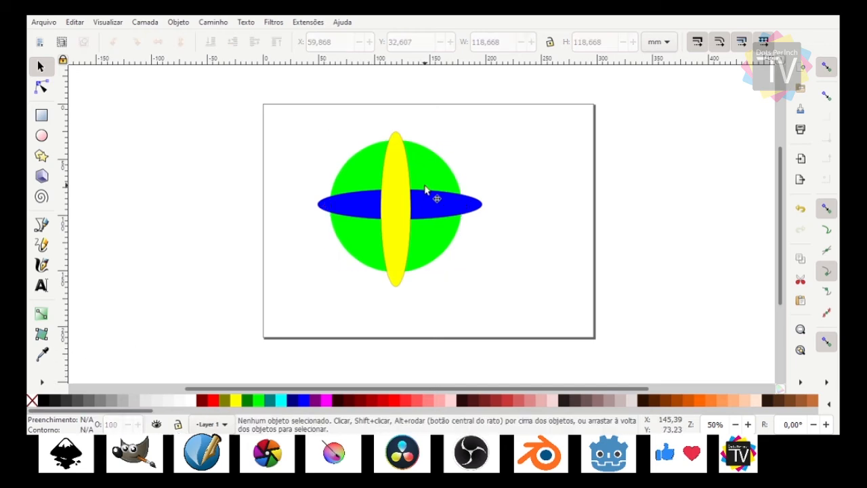
- Group the circle and both ellipses near the page's upper-left corner, and scale the group down to about 106 mm wide
click(435, 197)
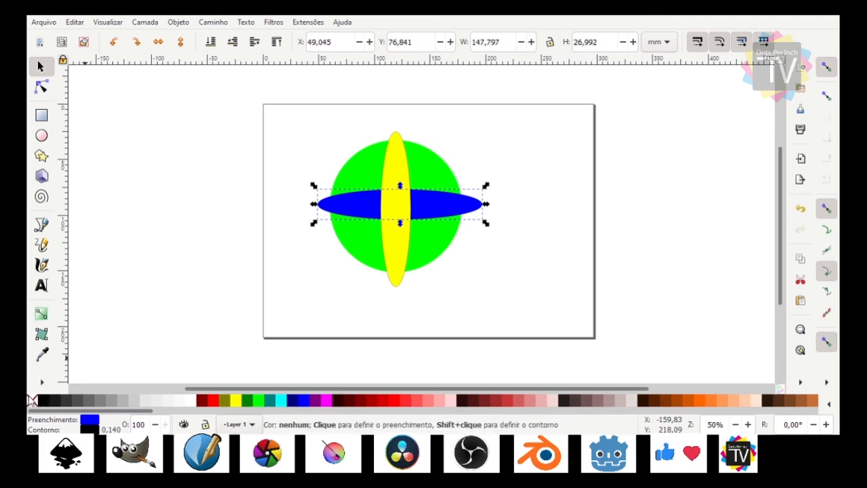
click(504, 301)
click(441, 202)
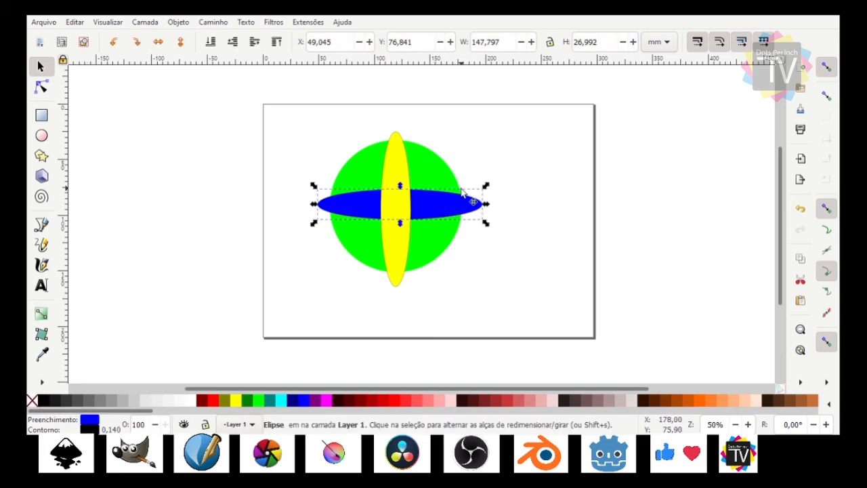
shift+click(399, 157)
shift+click(444, 181)
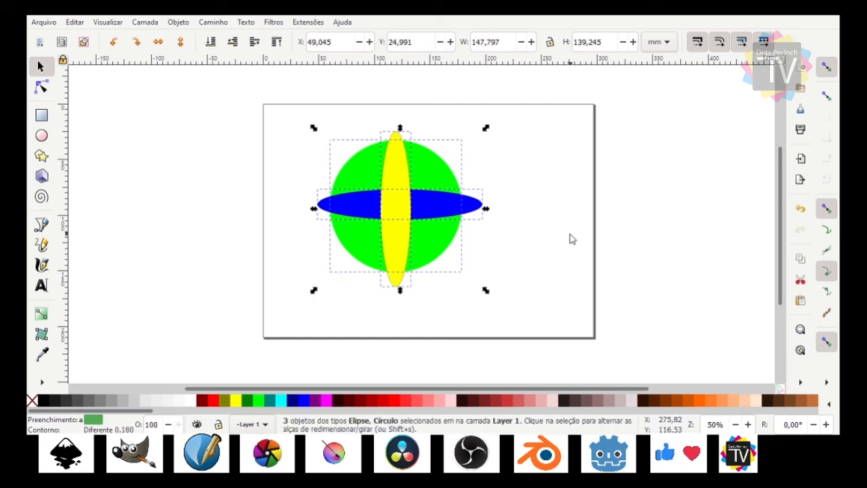
drag(379, 184, 330, 186)
key(ctrl+g)
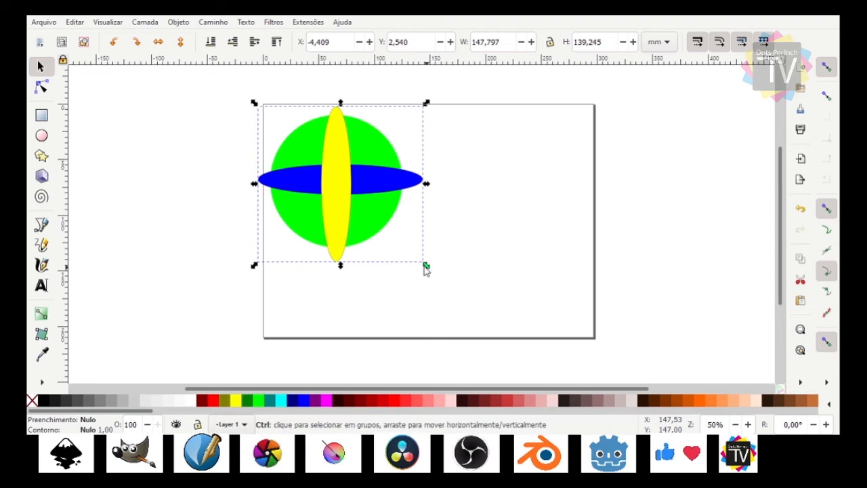
drag(426, 265, 374, 222)
- Duplicate the group toward the page's lower right and remove the fill of one group, leaving only its outlines
drag(342, 184, 523, 254)
key(ctrl+d)
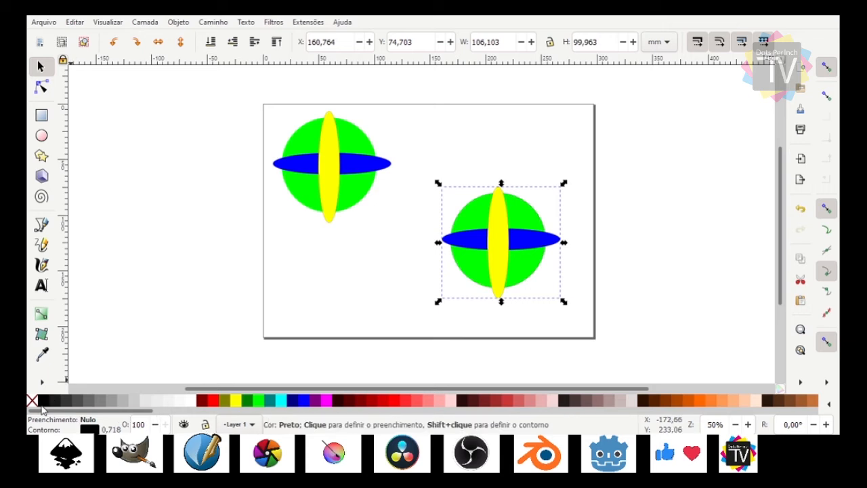
click(32, 399)
drag(484, 263, 466, 245)
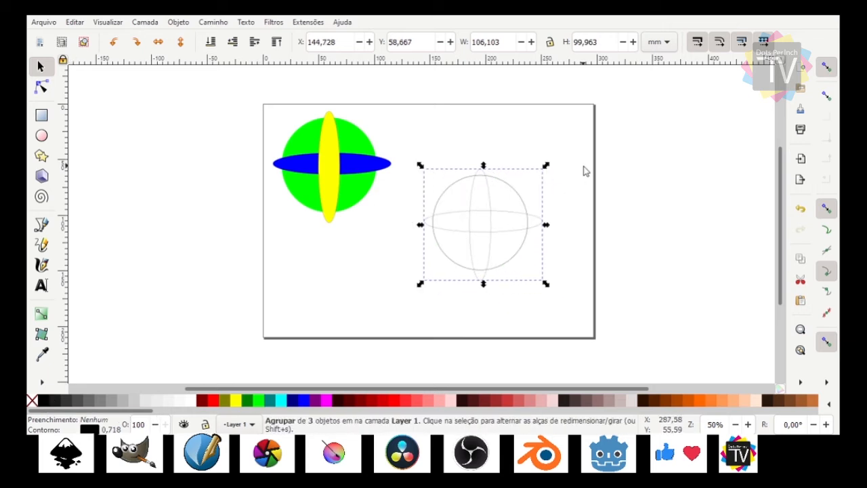
click(579, 177)
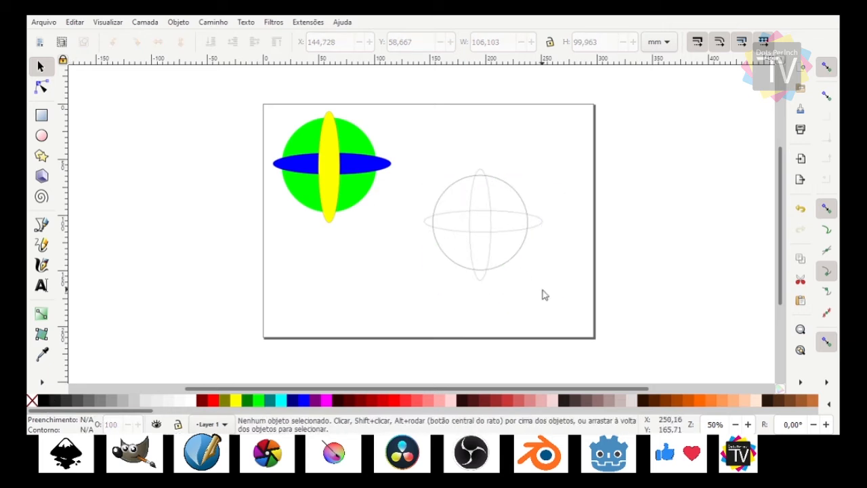
- Delete the unfilled copy of the group
drag(411, 124, 557, 290)
key(Delete)
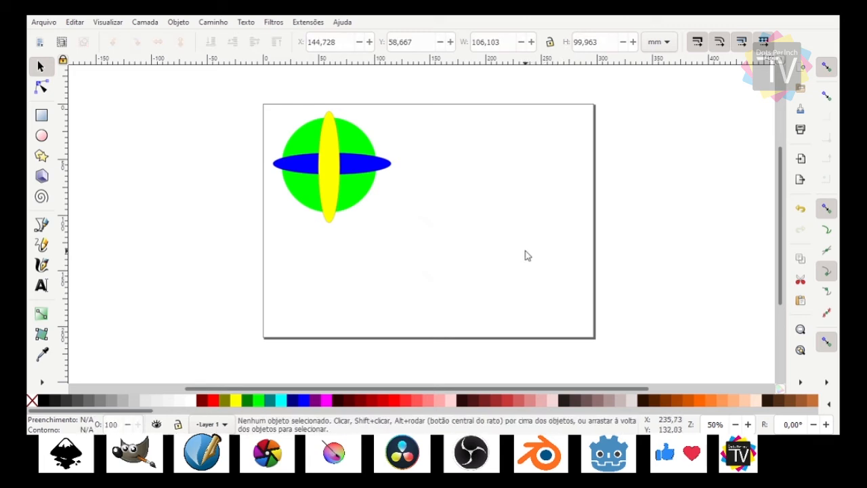
click(335, 176)
click(455, 261)
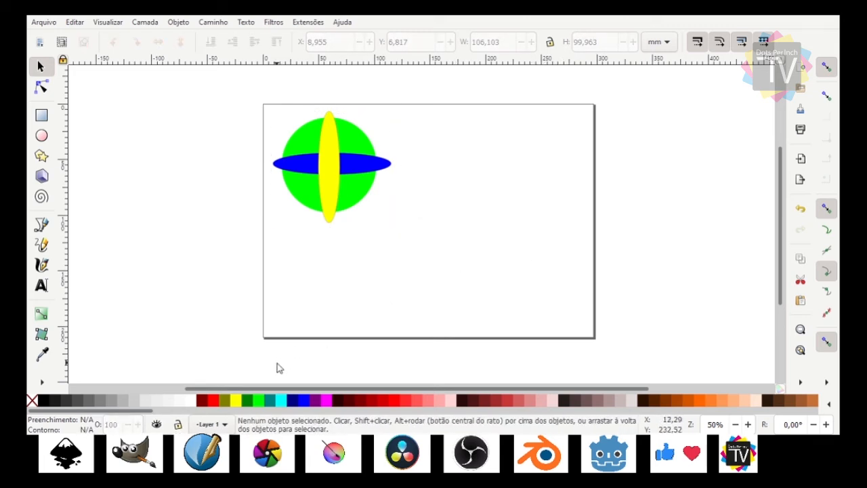
- Draw a rectangle about 121 mm by 87 mm beside the group, and place a duplicate over the page's lower-left corner
click(48, 116)
drag(428, 151, 563, 248)
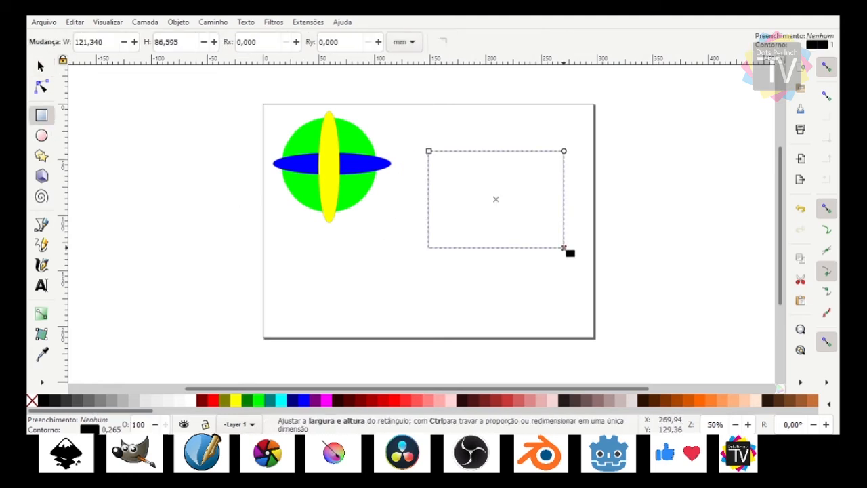
key(s)
drag(520, 170, 393, 271)
drag(428, 218, 251, 323)
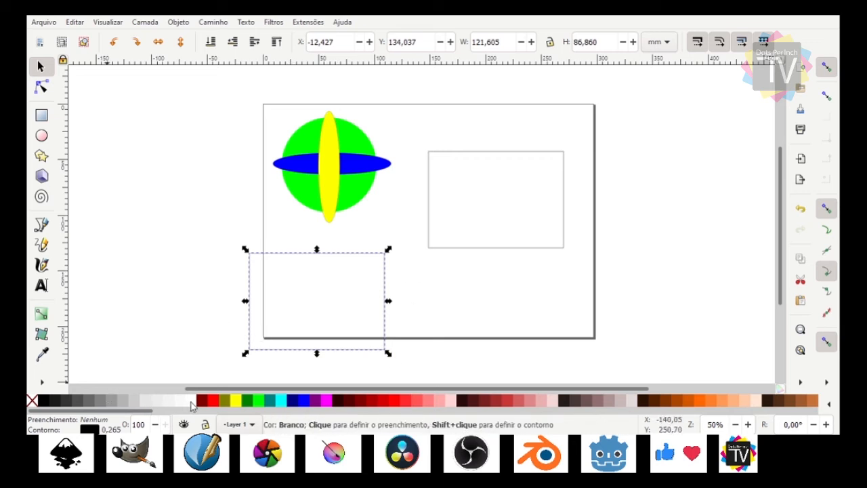
- Fill the duplicate rectangle white, move it toward the page's centre, and fill the original rectangle dark red
click(191, 402)
drag(339, 316, 451, 282)
click(544, 155)
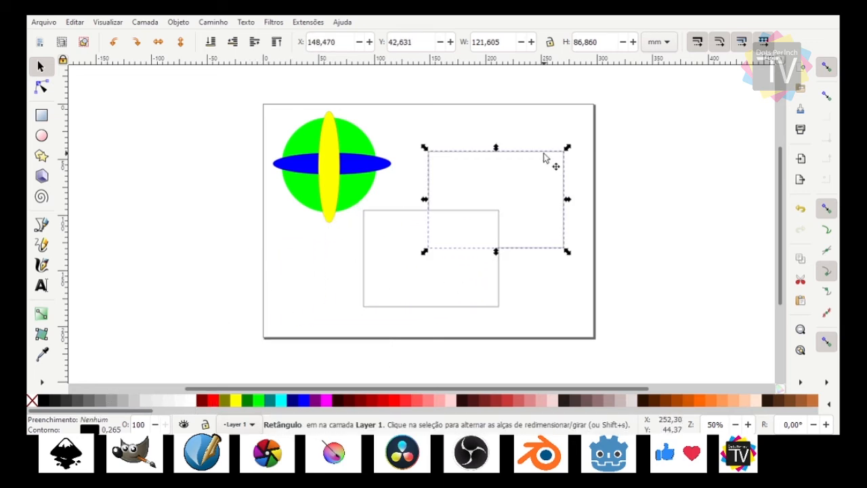
click(383, 401)
- Scale the white rectangle to about 87 mm by 62 mm and place it inside the red rectangle
drag(470, 282, 494, 267)
drag(374, 296, 415, 271)
drag(468, 239, 497, 206)
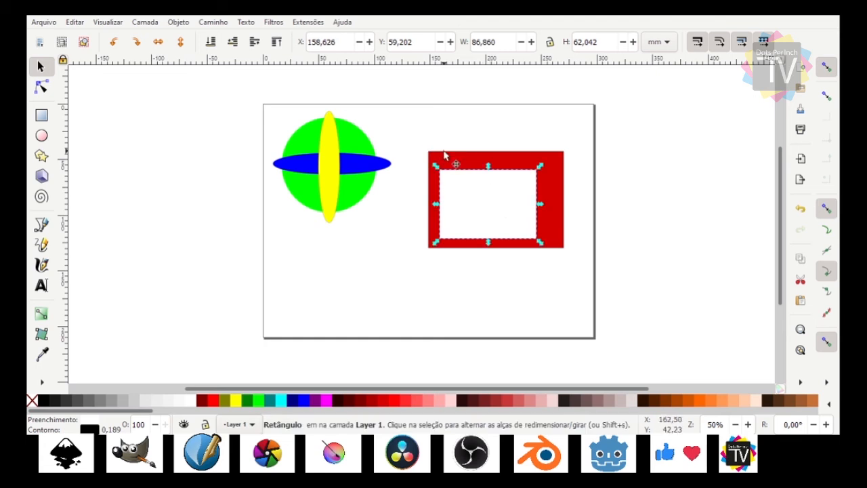
- Shrink and tilt the white rectangle inside the red one, and place a duplicate of it alongside
click(447, 155)
click(496, 215)
drag(496, 215, 499, 216)
drag(546, 170, 523, 195)
click(498, 193)
key(ctrl+z)
key(ctrl+d)
drag(476, 226, 536, 209)
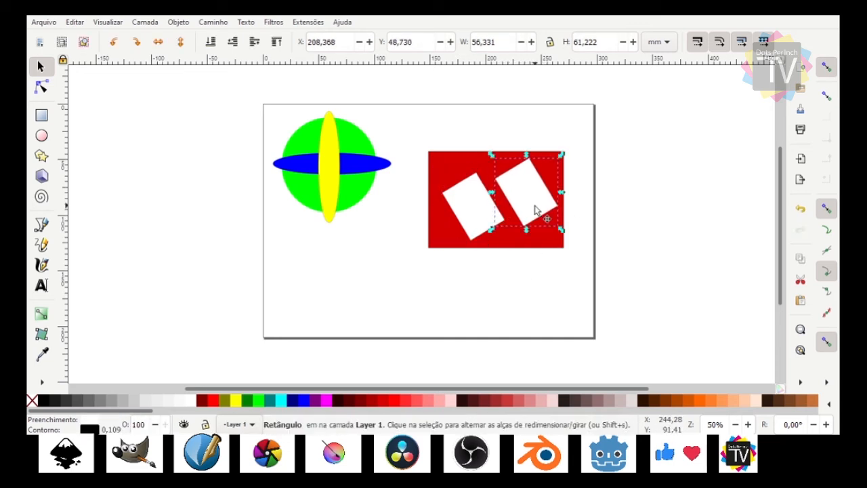
- Fill the duplicated tilted rectangle brick red and skew it into a band across the white one, about 73 mm wide and 65 mm tall
click(594, 214)
drag(576, 131, 420, 302)
click(454, 330)
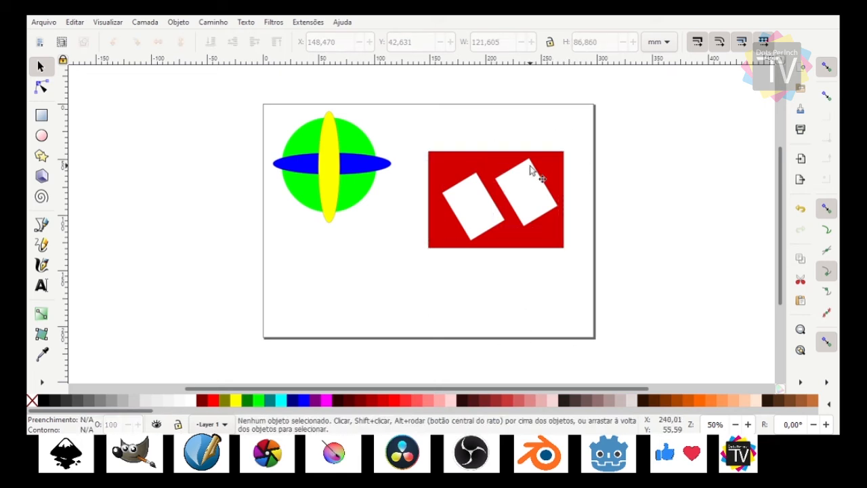
click(534, 181)
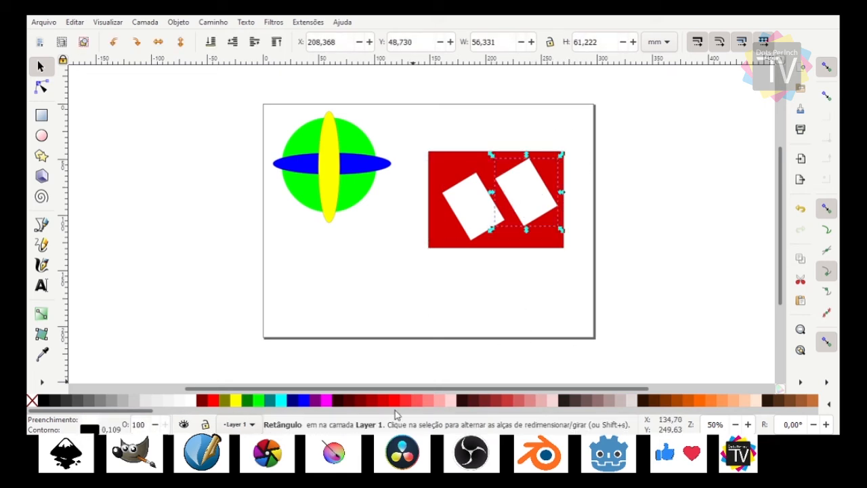
click(493, 401)
drag(517, 203, 532, 180)
click(499, 213)
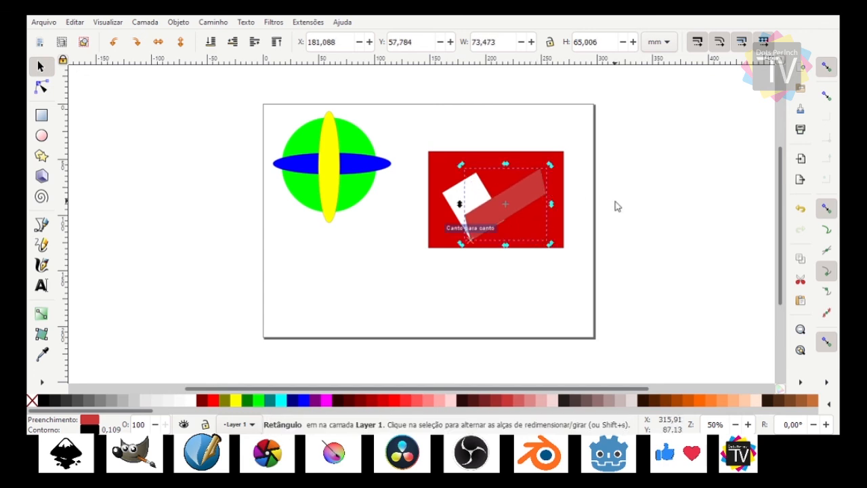
- Recolour the skewed rectangle orange and group it with the white and red rectangles
click(615, 201)
click(519, 194)
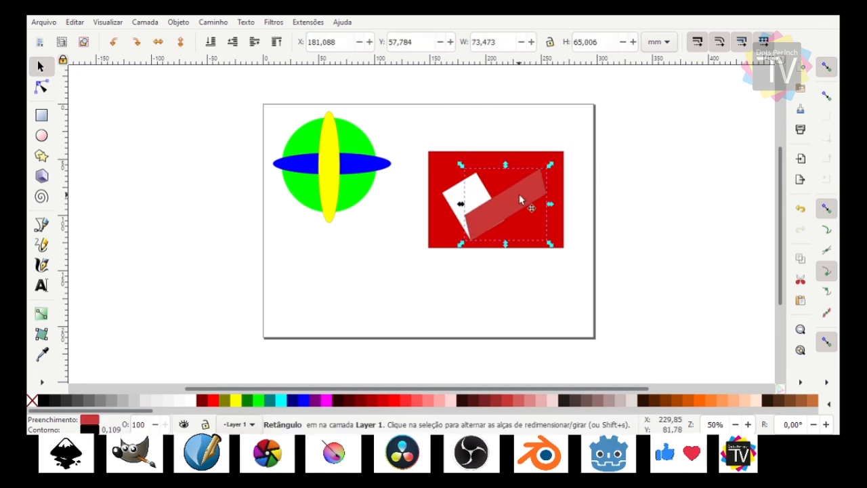
click(699, 400)
click(621, 251)
drag(570, 143, 418, 281)
key(ctrl+g)
- Nudge the rectangle group slightly down and move the circle group level with it
click(485, 276)
drag(496, 228, 499, 234)
drag(334, 165, 357, 209)
- Save the drawing
click(52, 26)
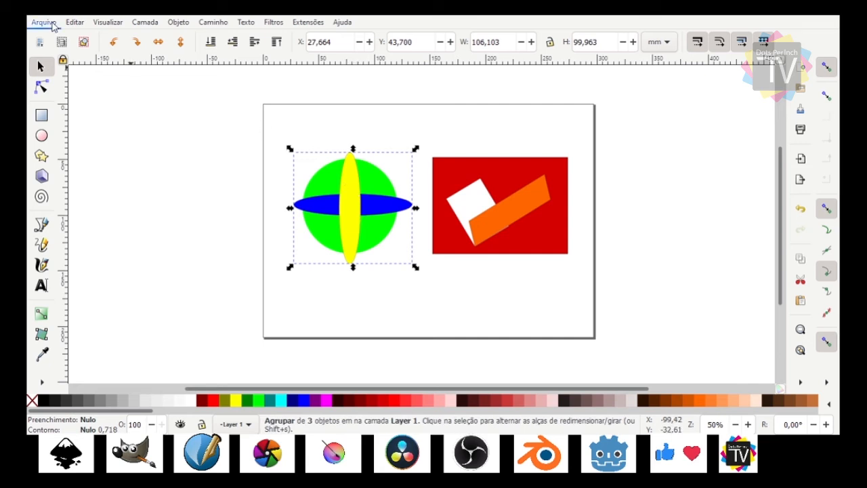
click(95, 127)
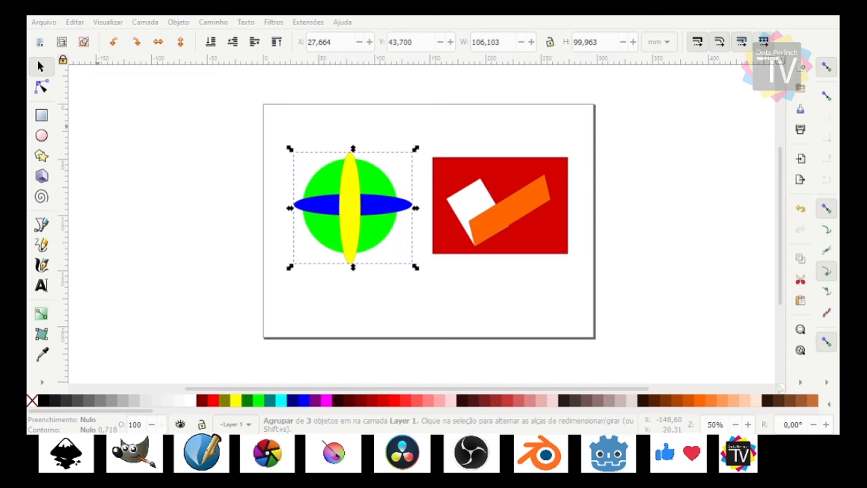
key(ctrl+s)
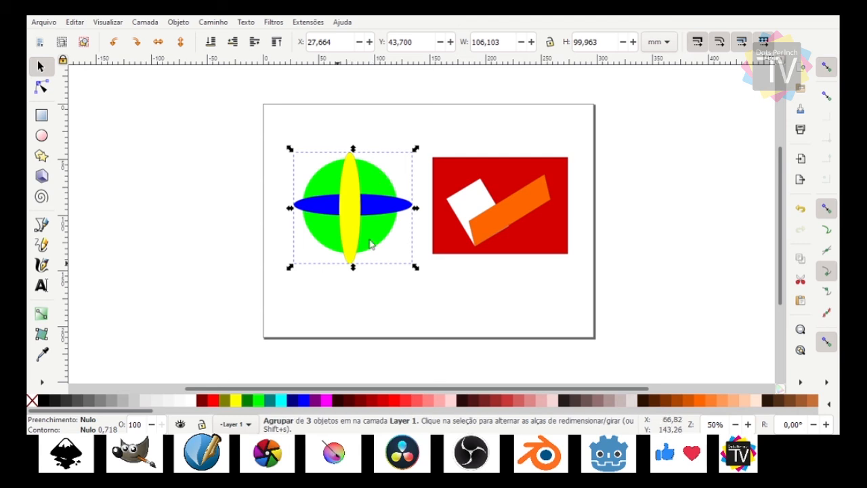
- Select the red rectangle group and open the file dialog for saving the drawing again
click(310, 126)
click(550, 196)
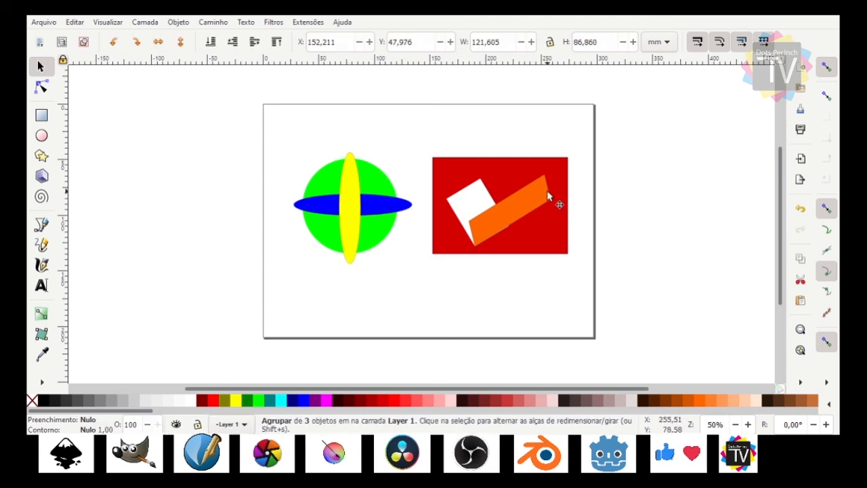
click(91, 125)
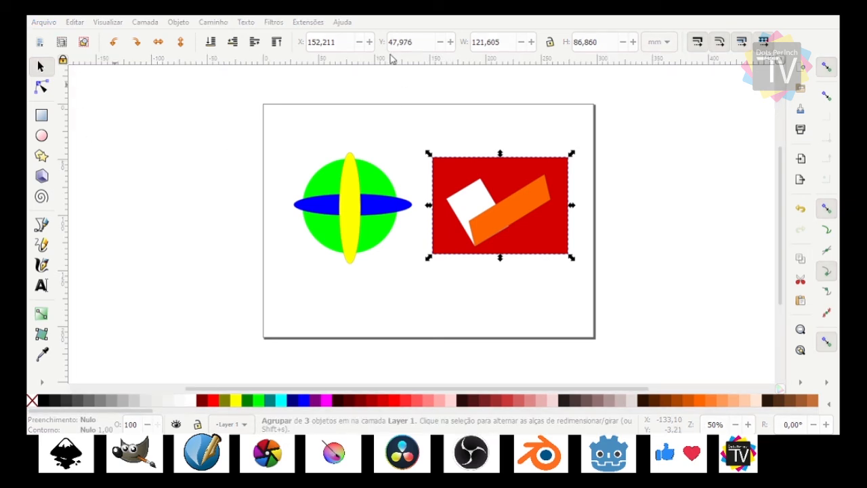